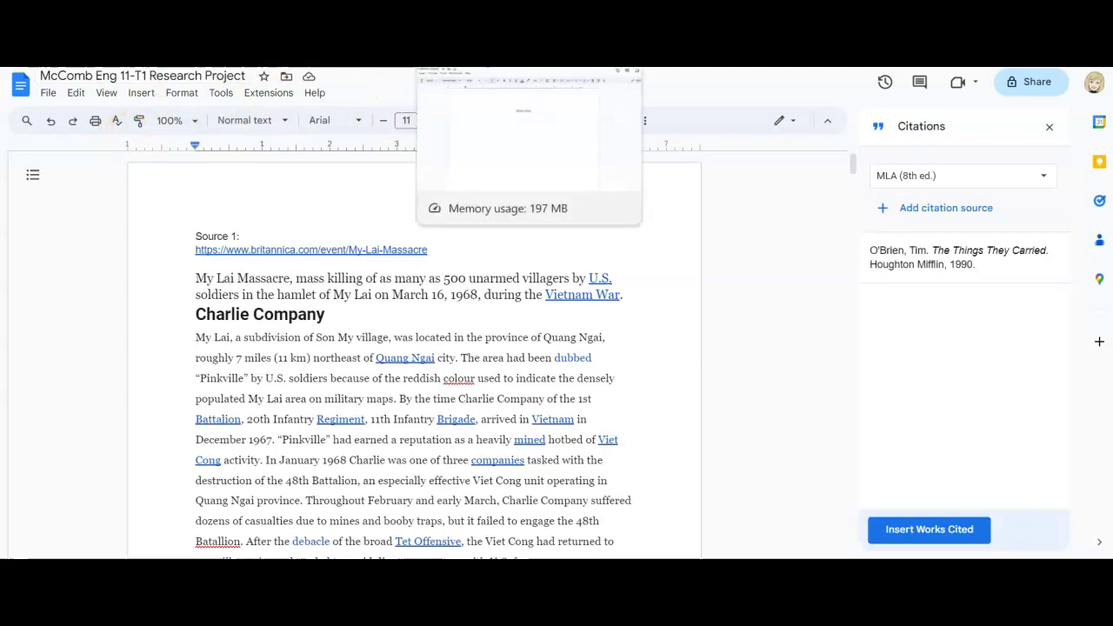
- In the Works Cited doc, delete the old 'Works Cited' heading and centre the empty line
key(ctrl+Tab)
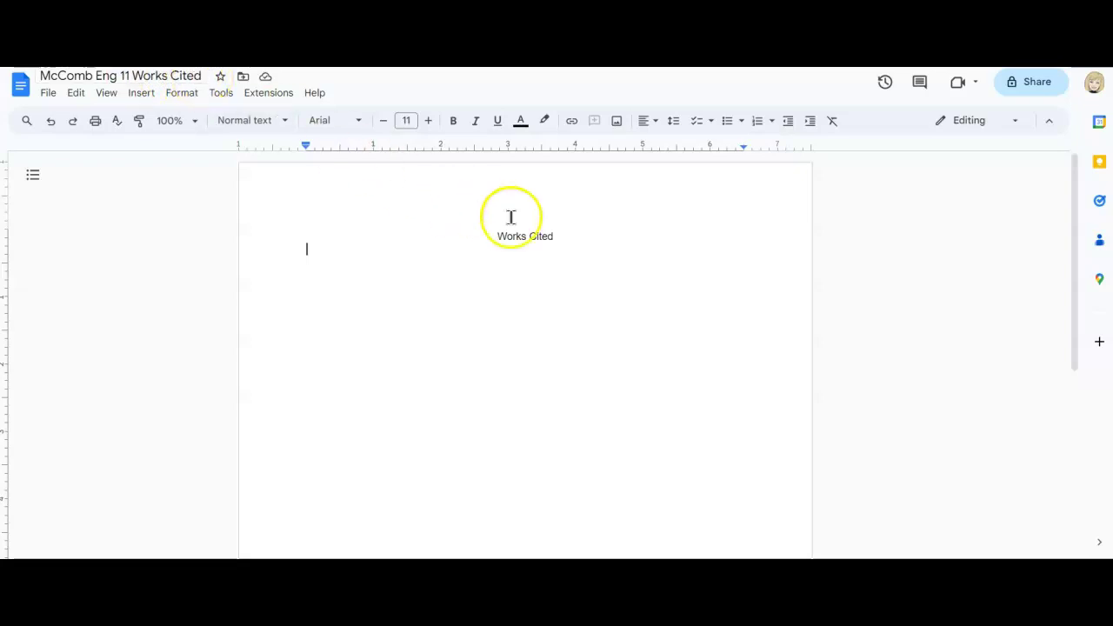
click(566, 231)
drag(566, 231, 498, 224)
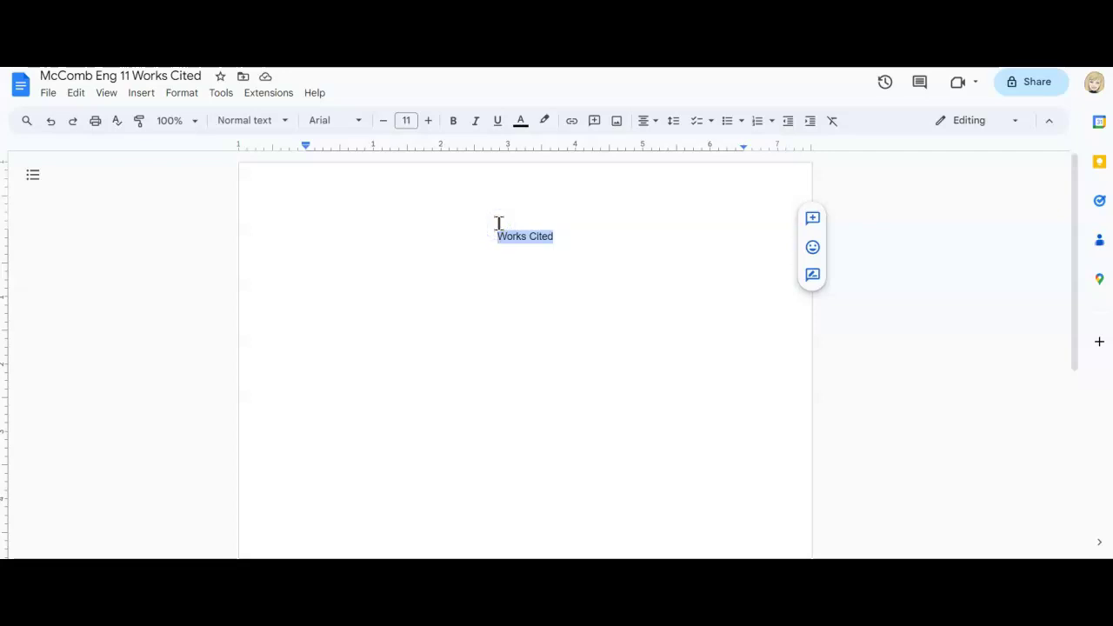
key(BackSpace)
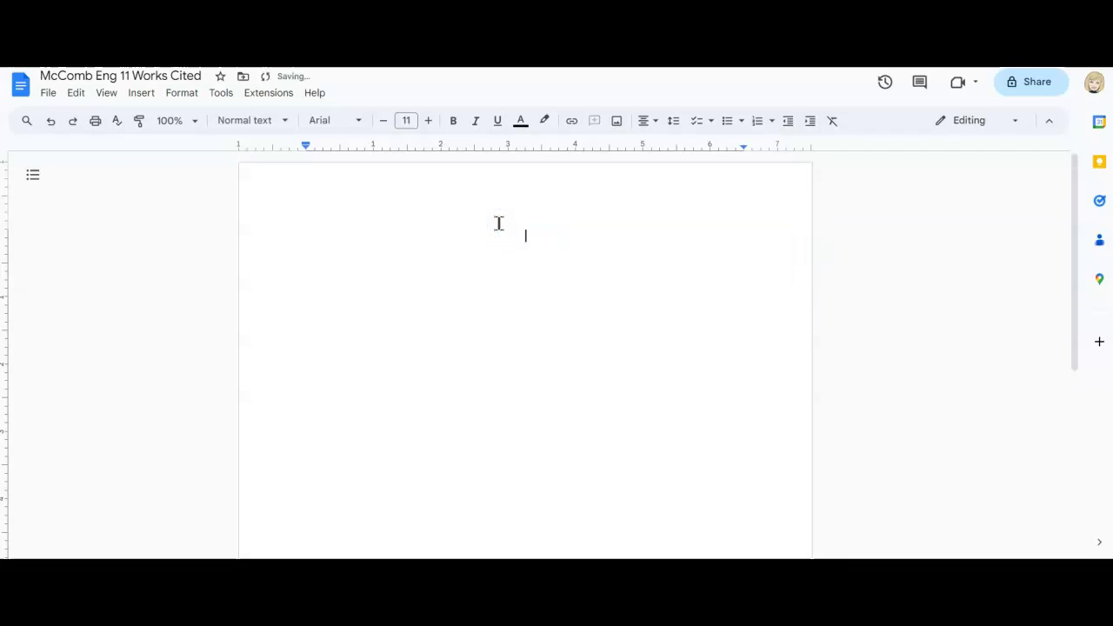
click(654, 124)
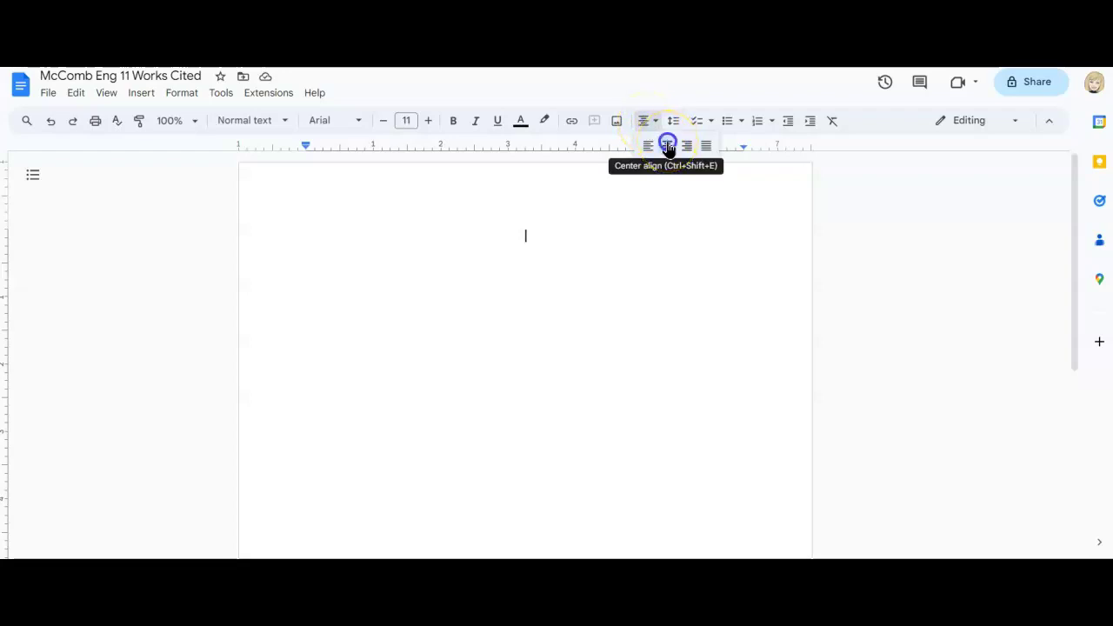
click(667, 147)
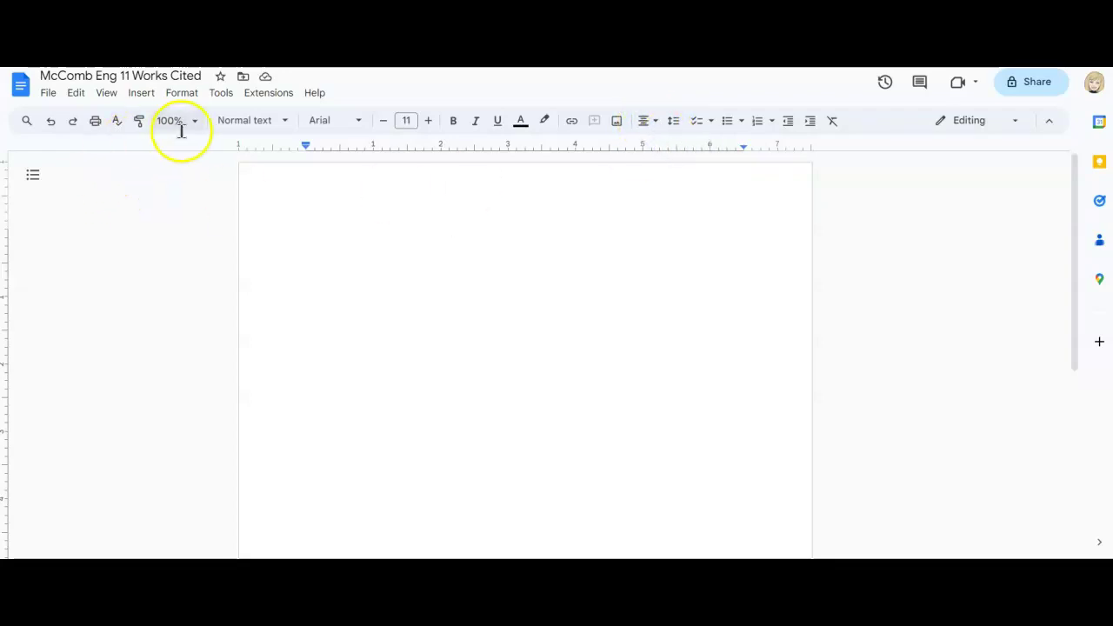
- Type a centred 'Works Cited' heading and left-align the new line below it
click(183, 96)
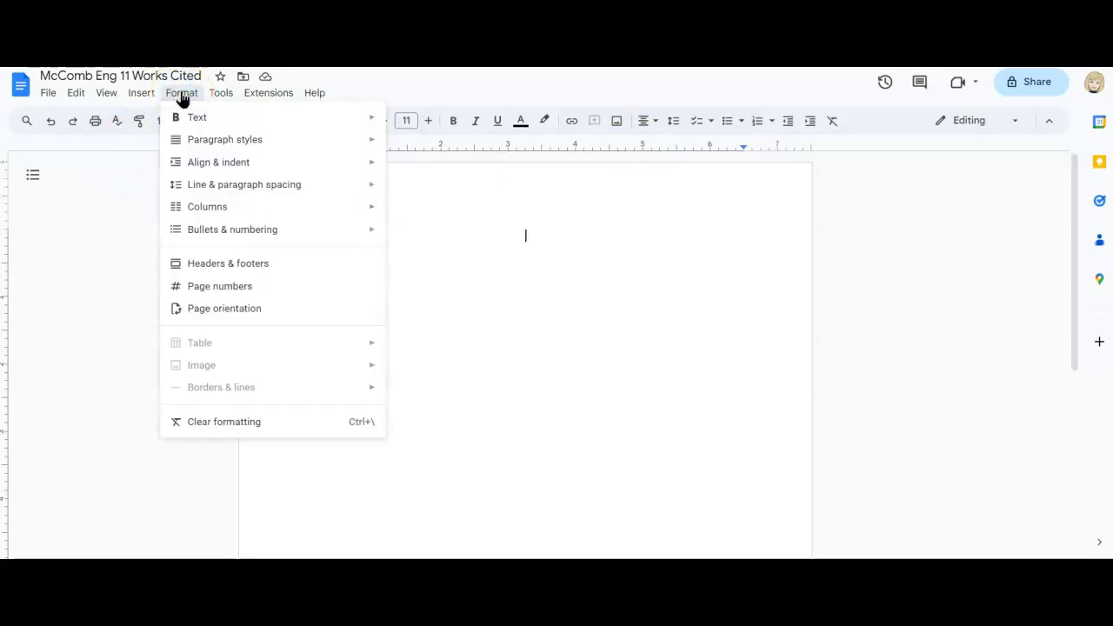
mouse_move(200, 168)
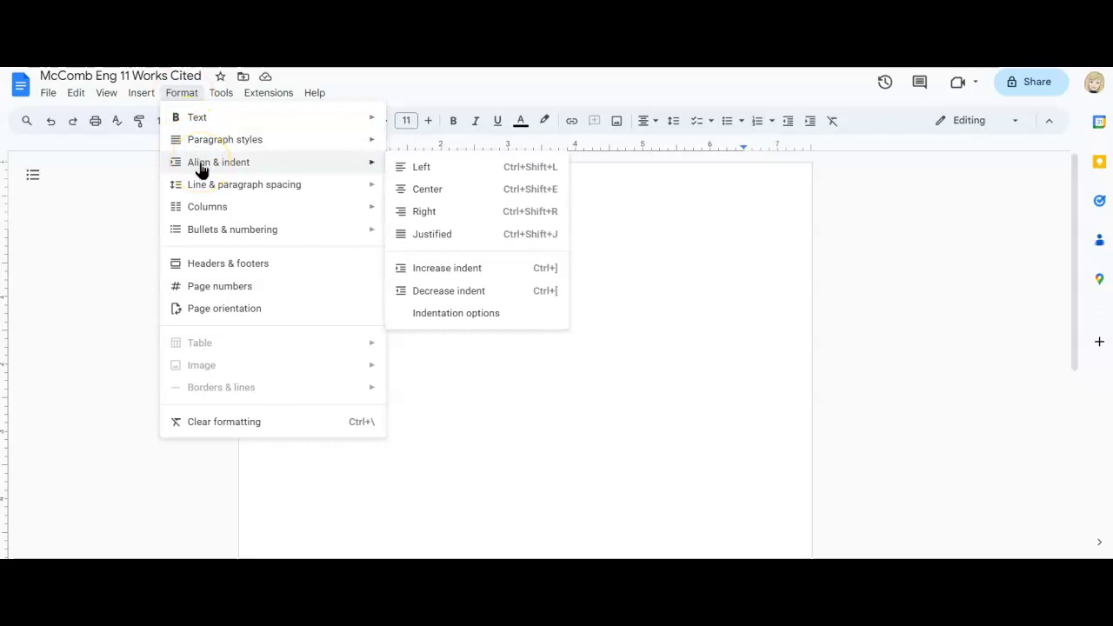
click(428, 191)
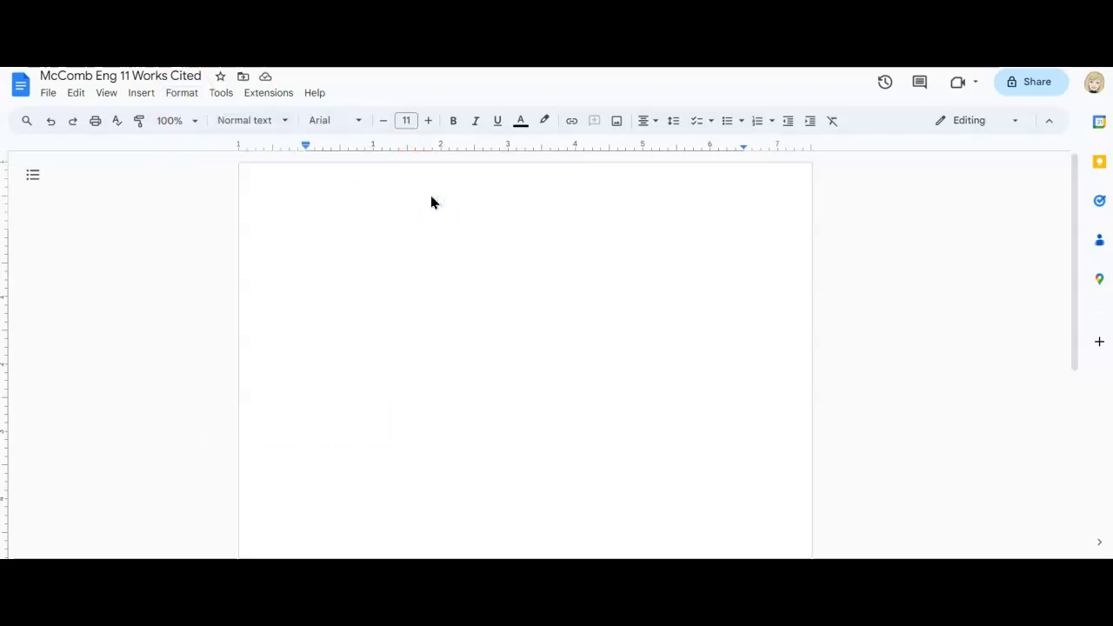
text(Works C)
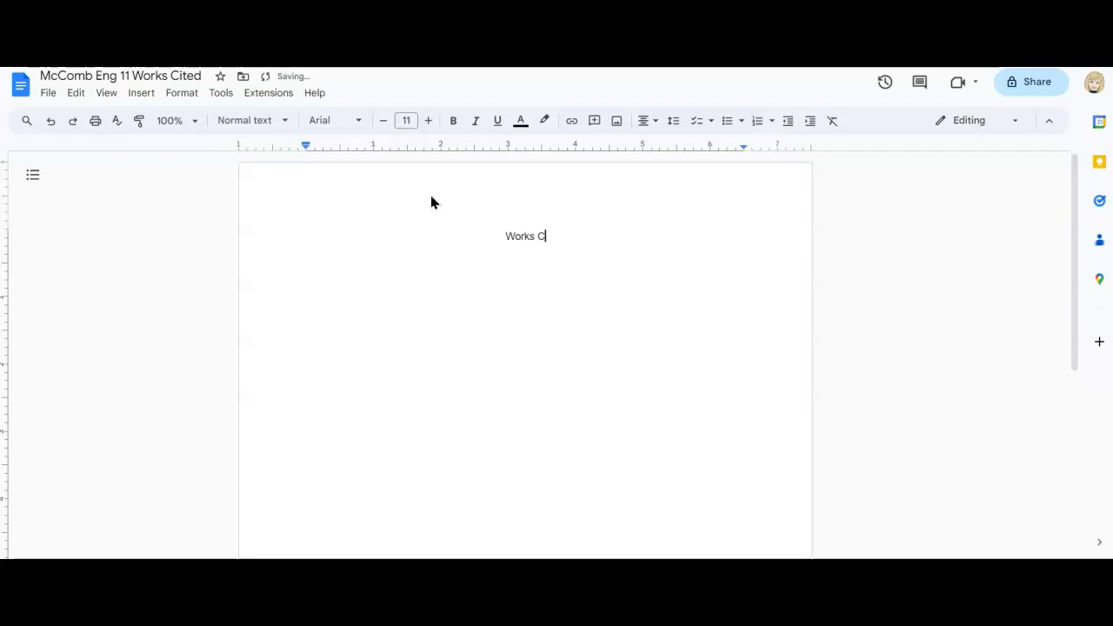
text(ited)
key(Return)
click(645, 121)
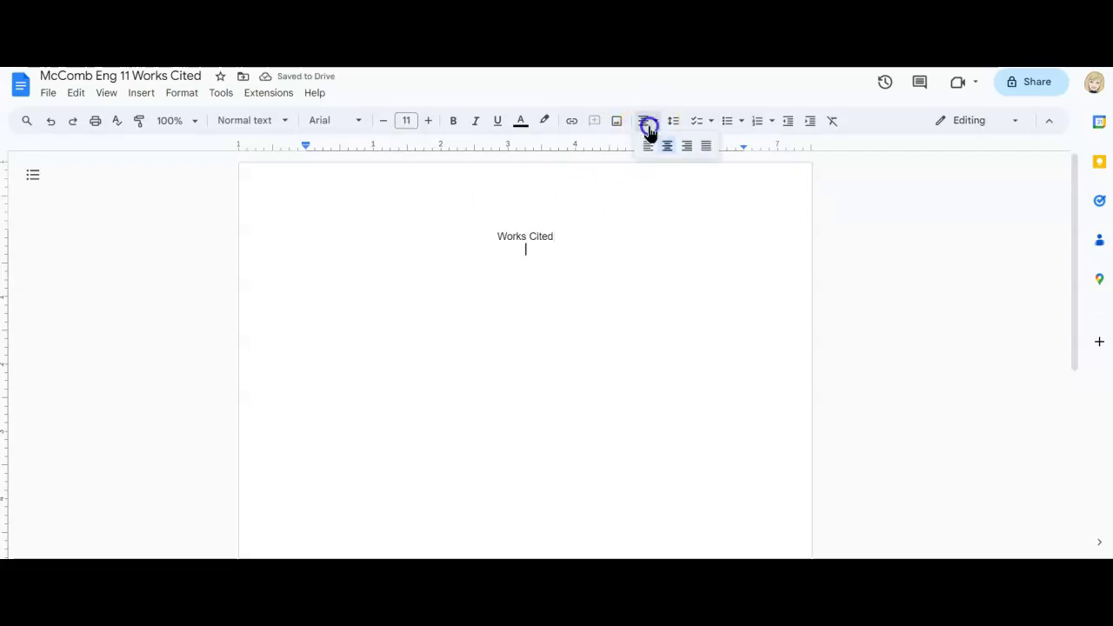
click(648, 146)
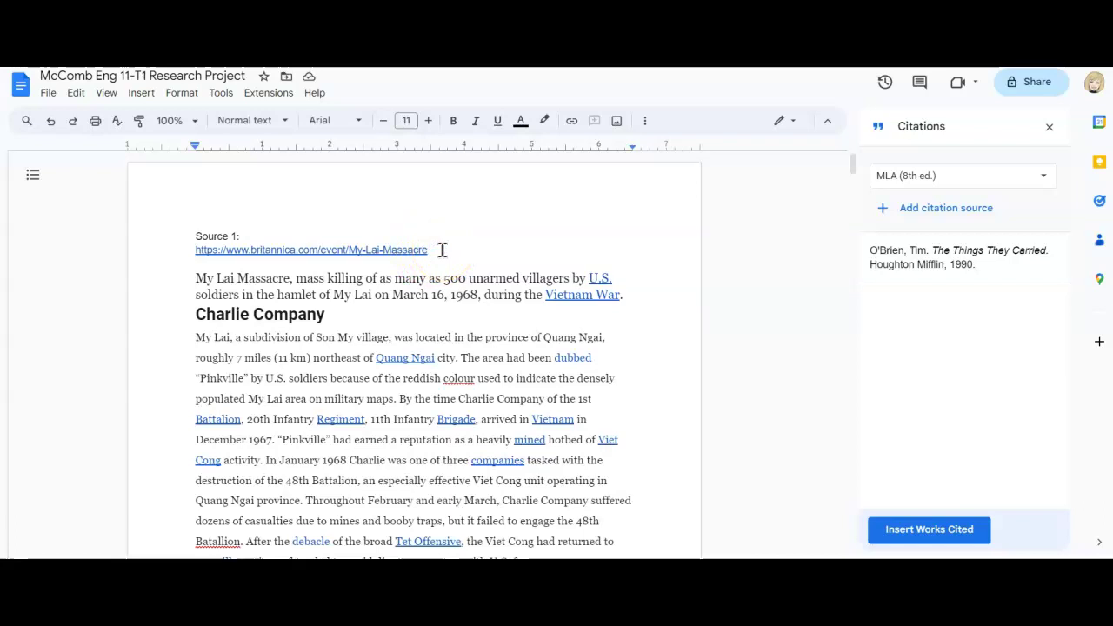
- Close the Citations panel and select the Source 1 Britannica link in the research notes
click(1048, 126)
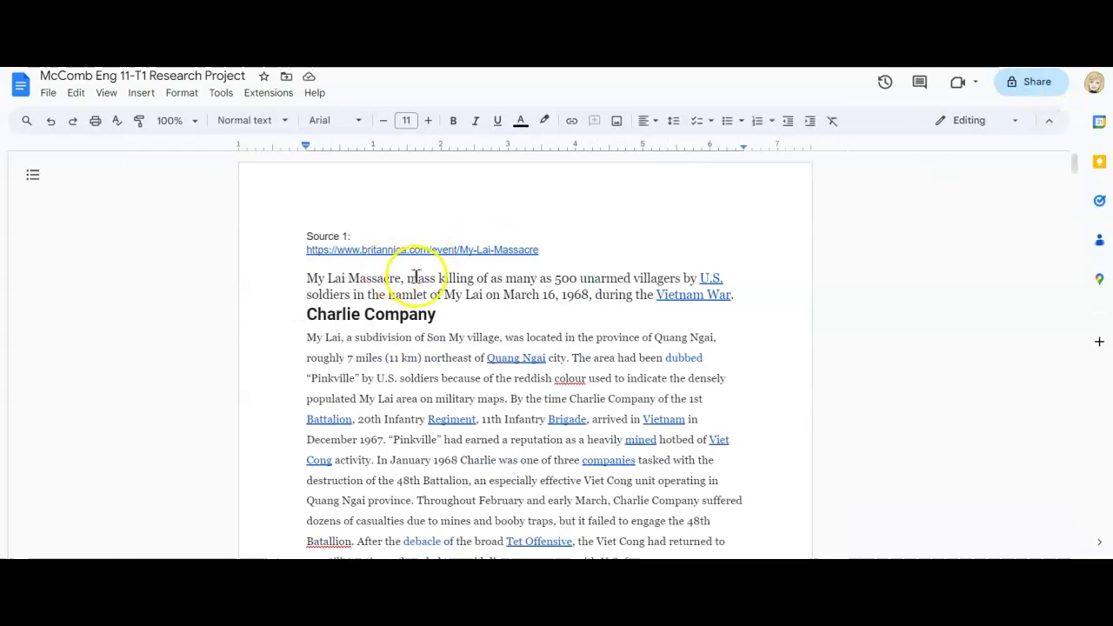
click(545, 252)
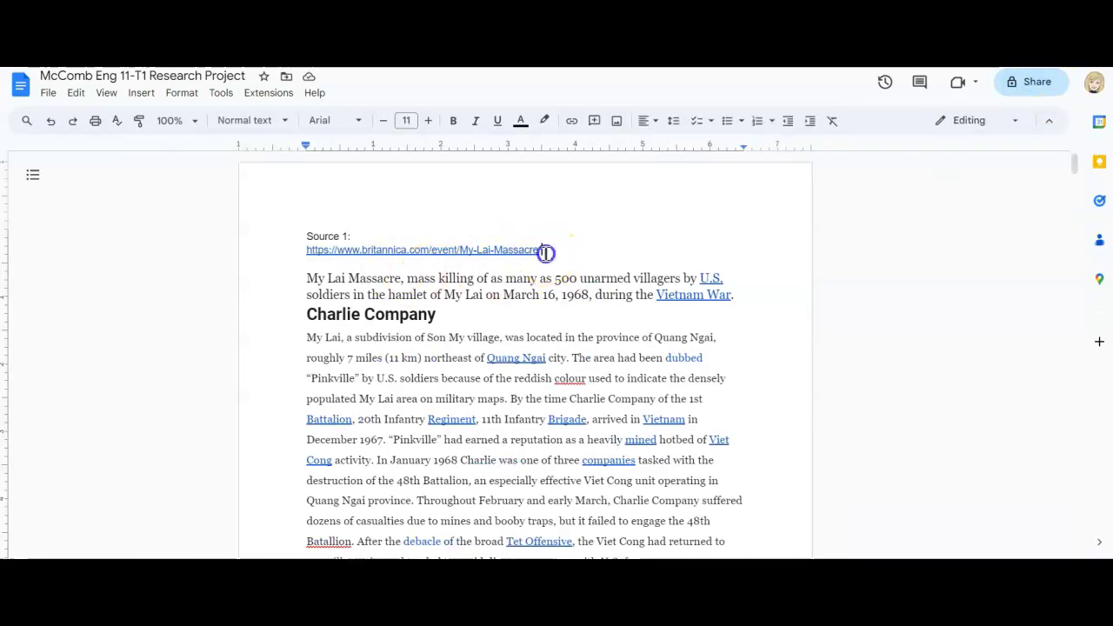
shift+click(296, 252)
key(ctrl+c)
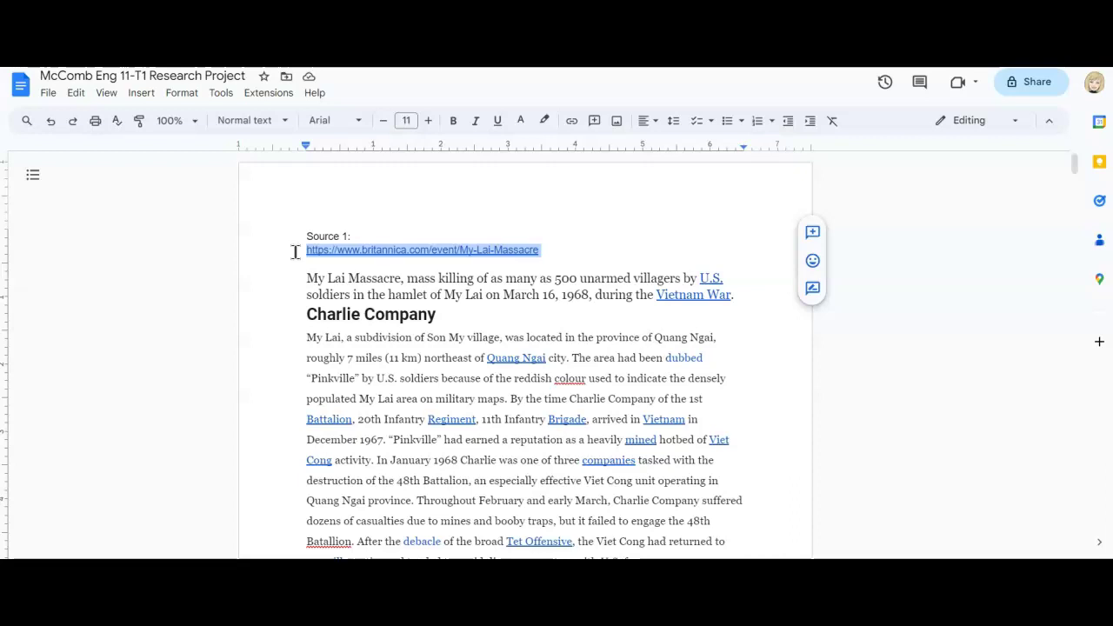
- Reopen the Citations panel from Tools and keep MLA (8th ed.) as the citation style
click(228, 100)
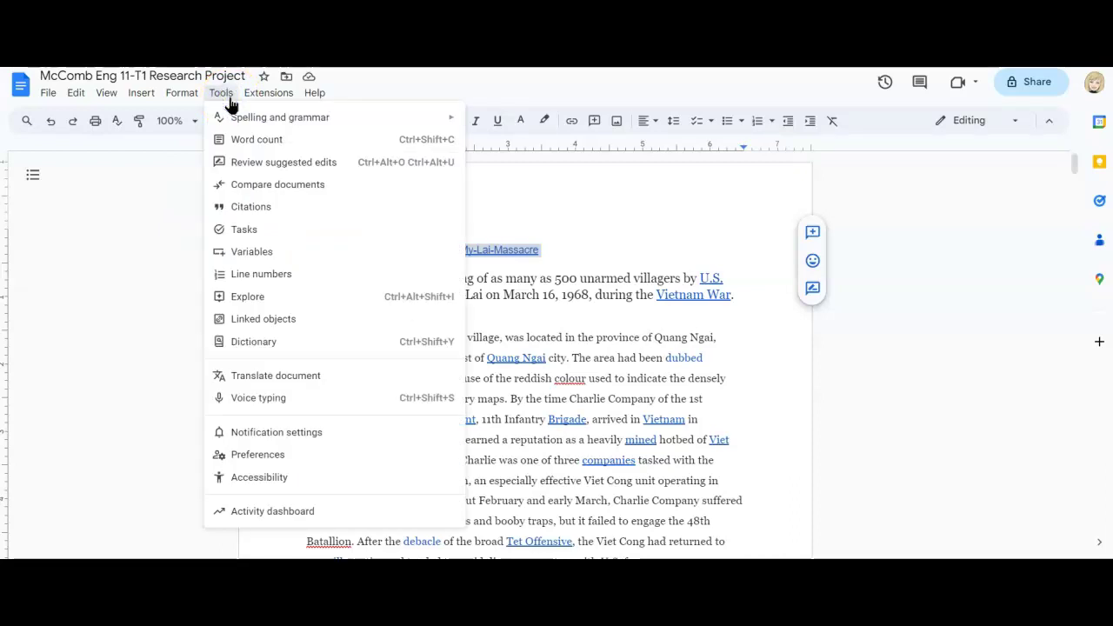
click(255, 208)
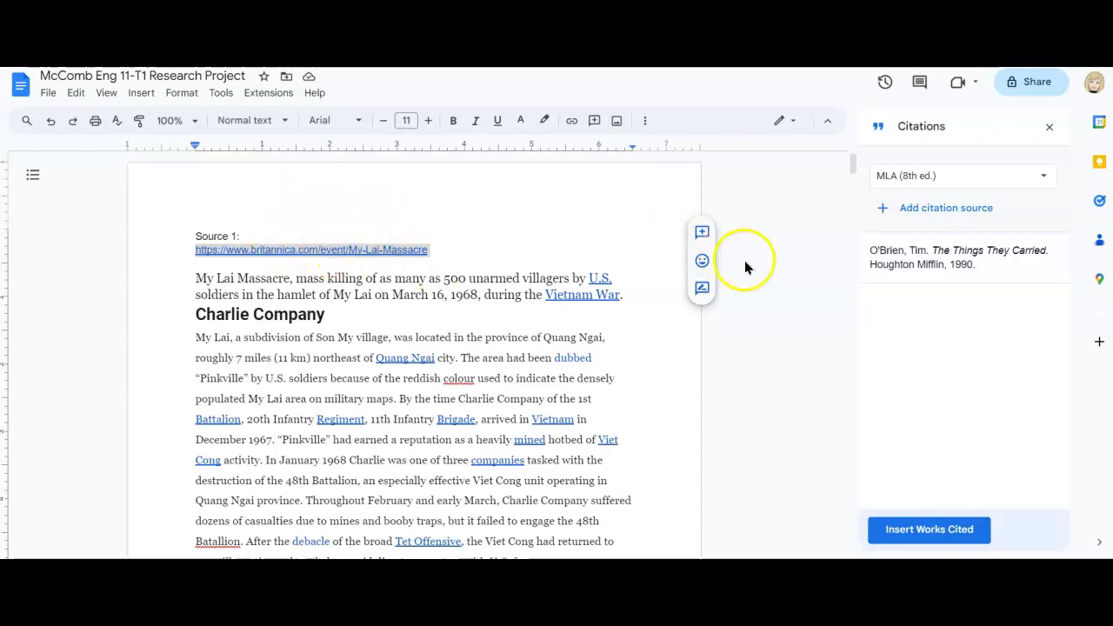
click(1029, 179)
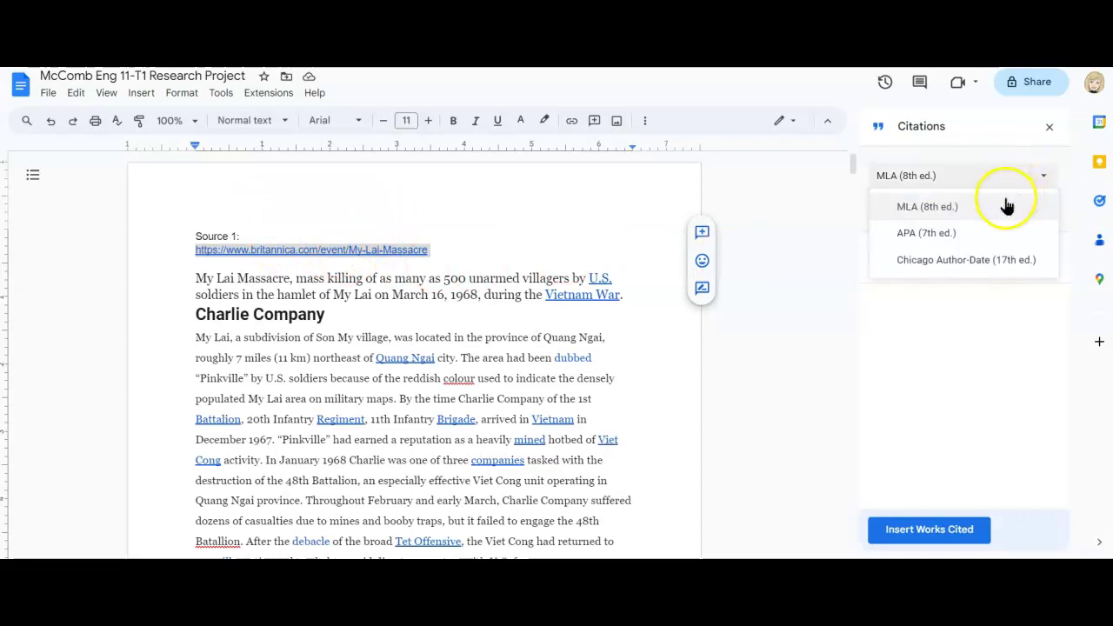
click(1006, 205)
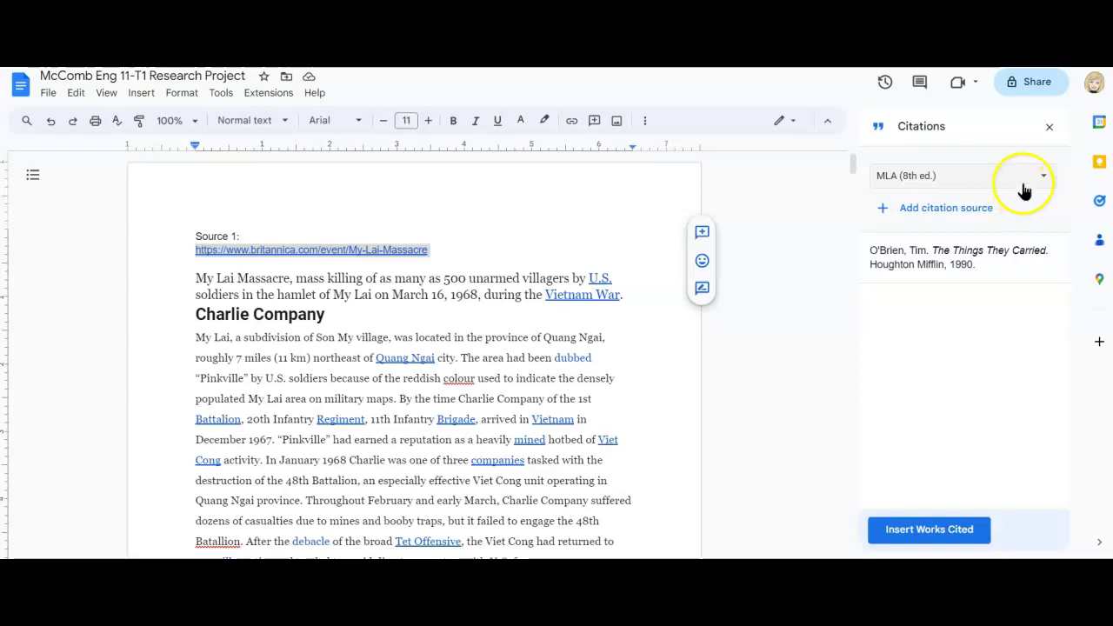
click(1022, 186)
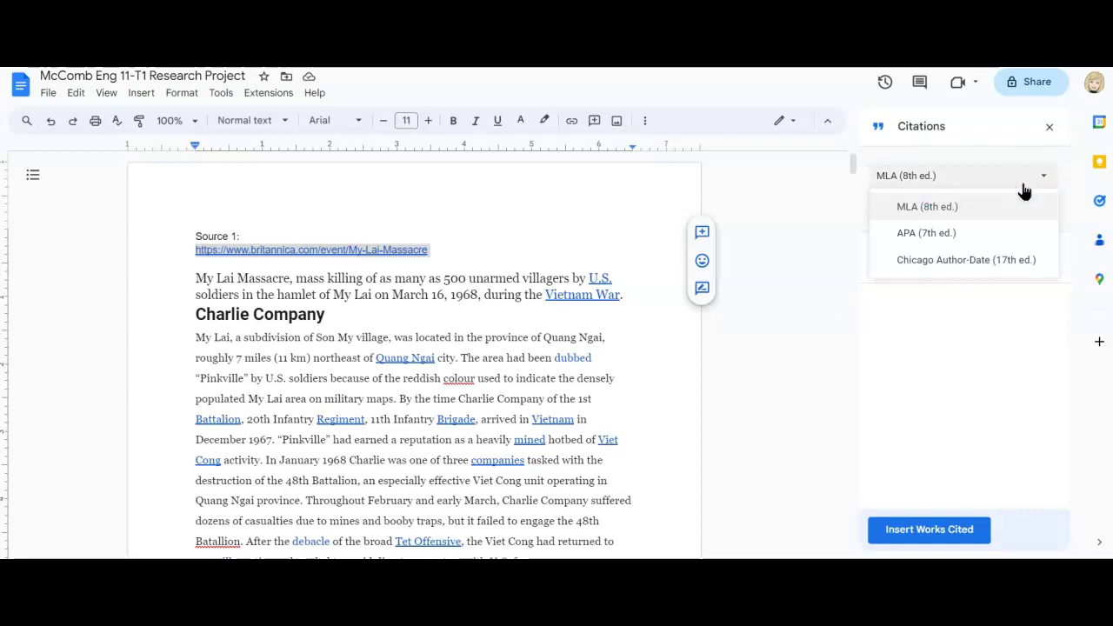
click(982, 214)
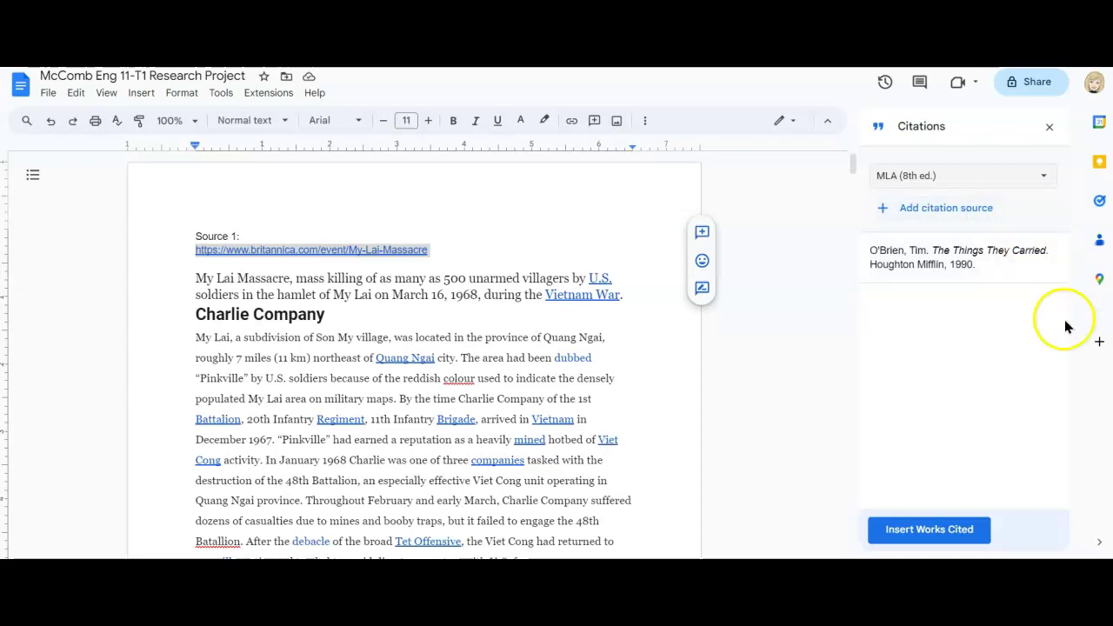
- Add the pasted Britannica link as a Website citation source through URL lookup
click(959, 208)
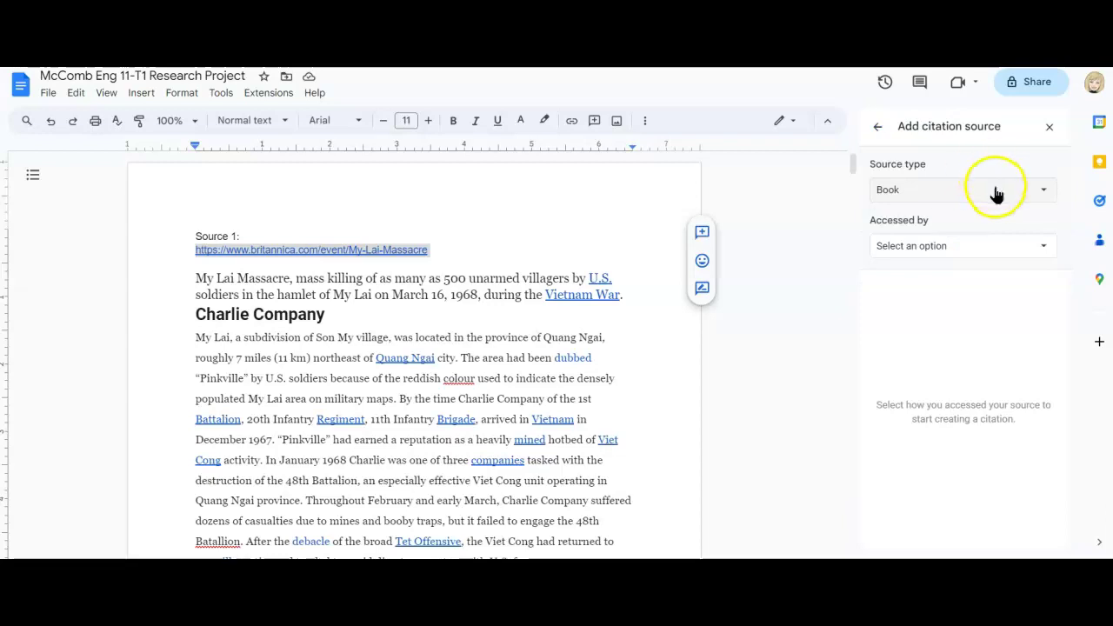
click(996, 189)
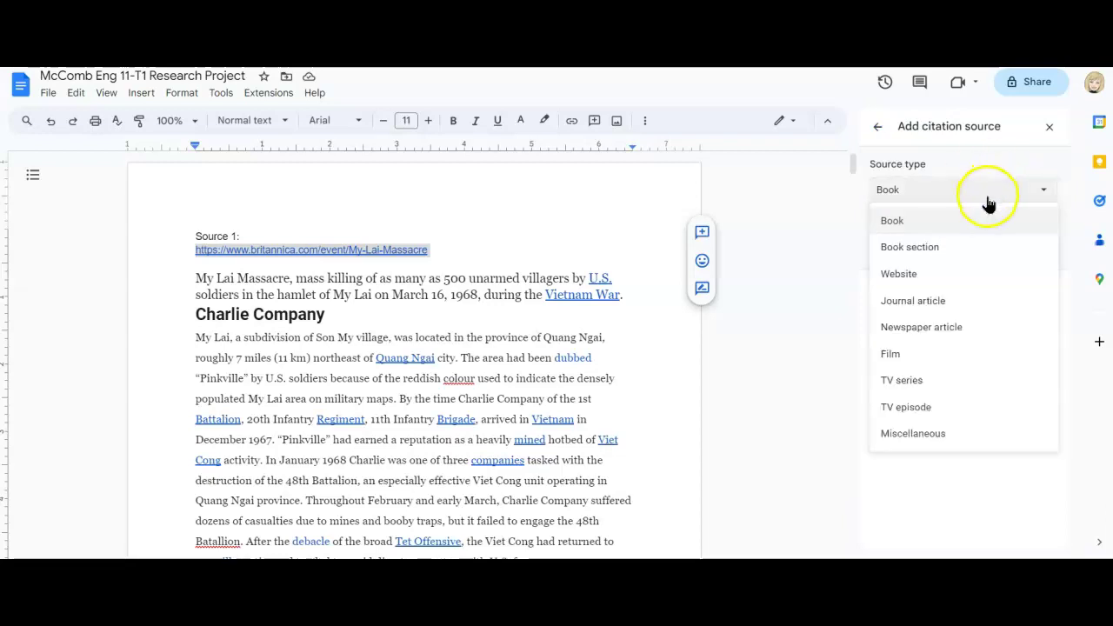
click(971, 275)
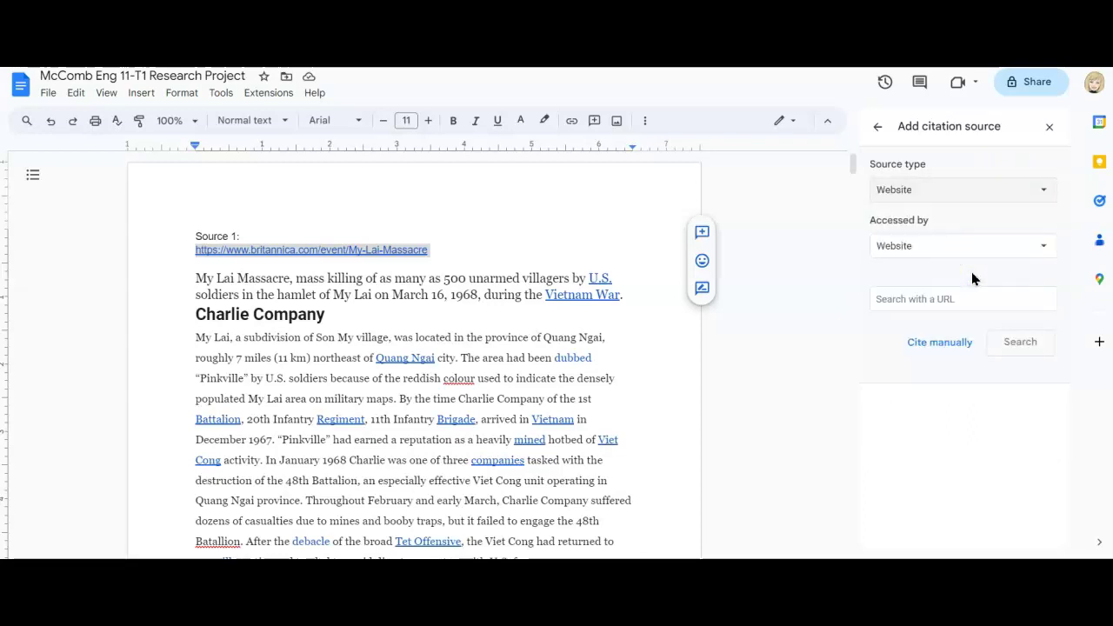
click(931, 300)
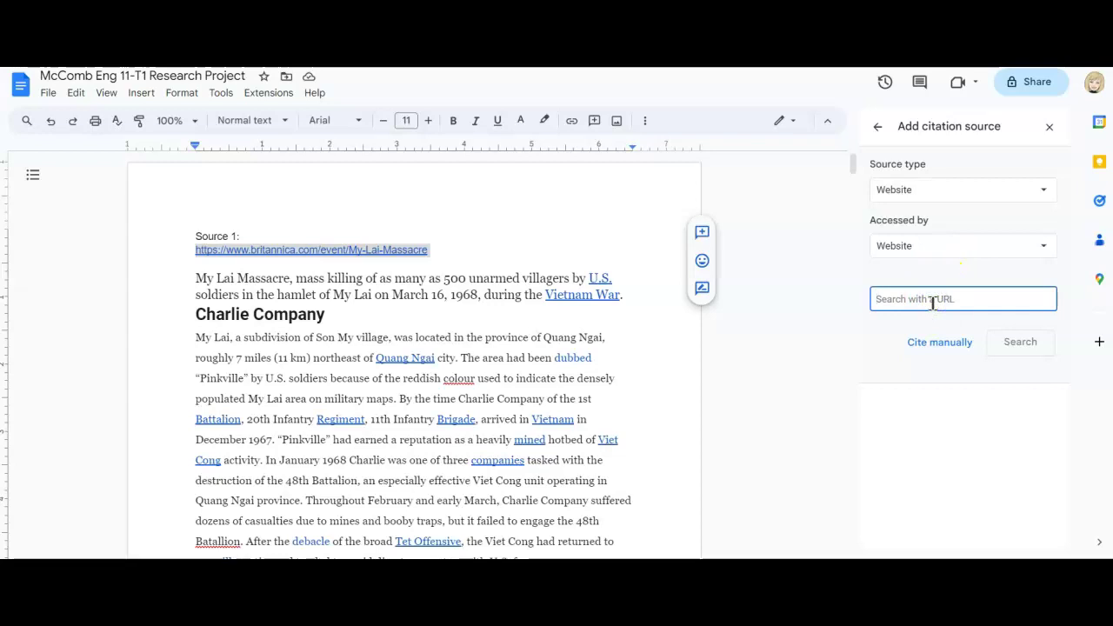
key(ctrl+v)
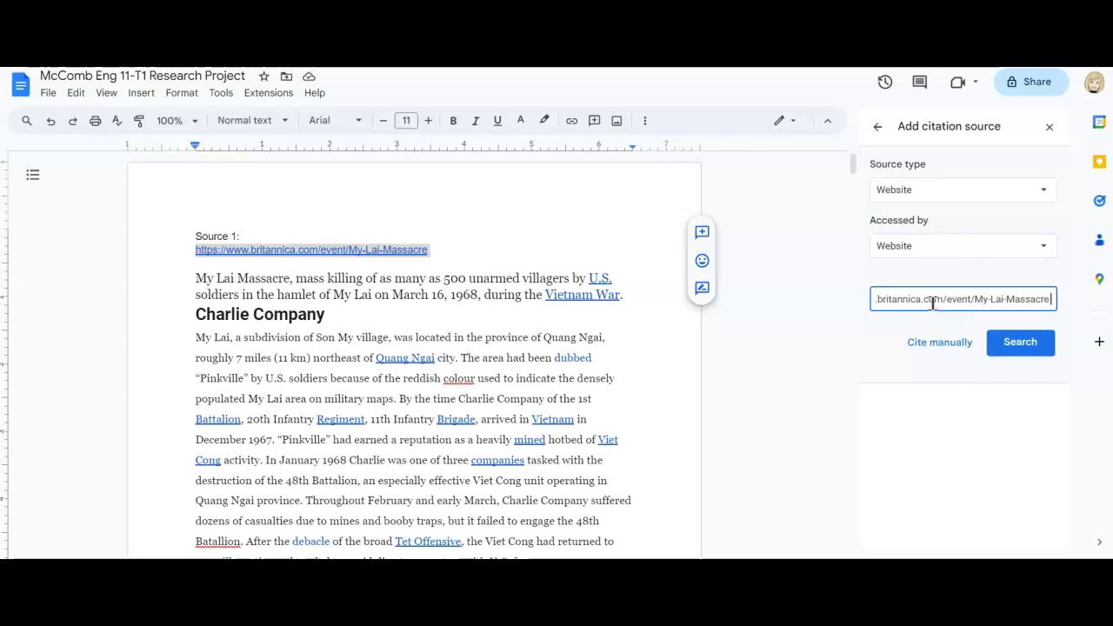
click(1013, 348)
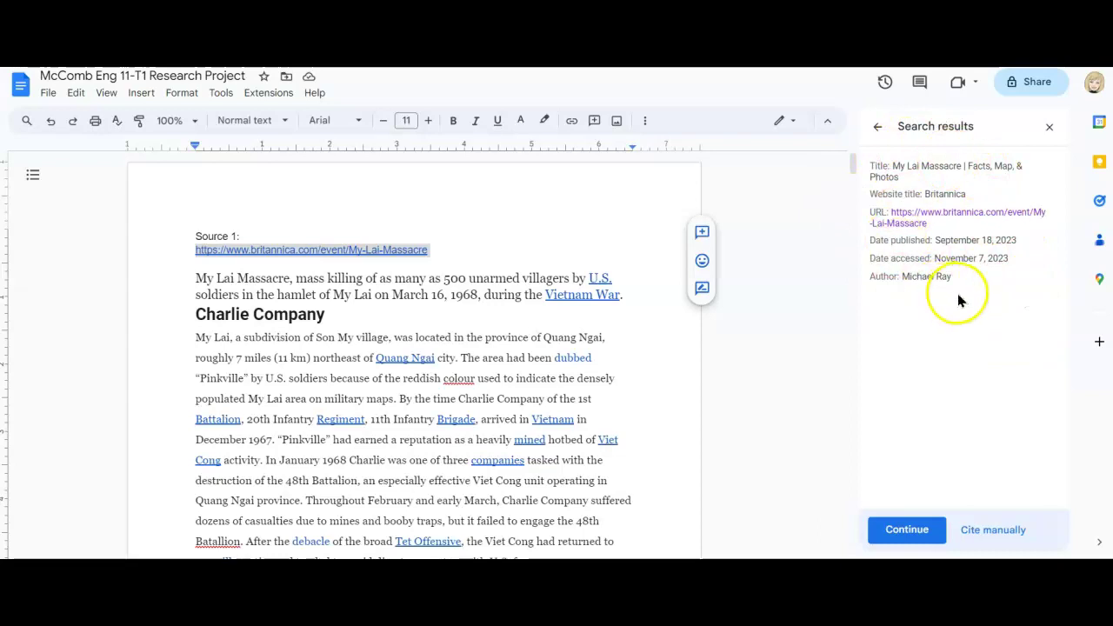
click(925, 538)
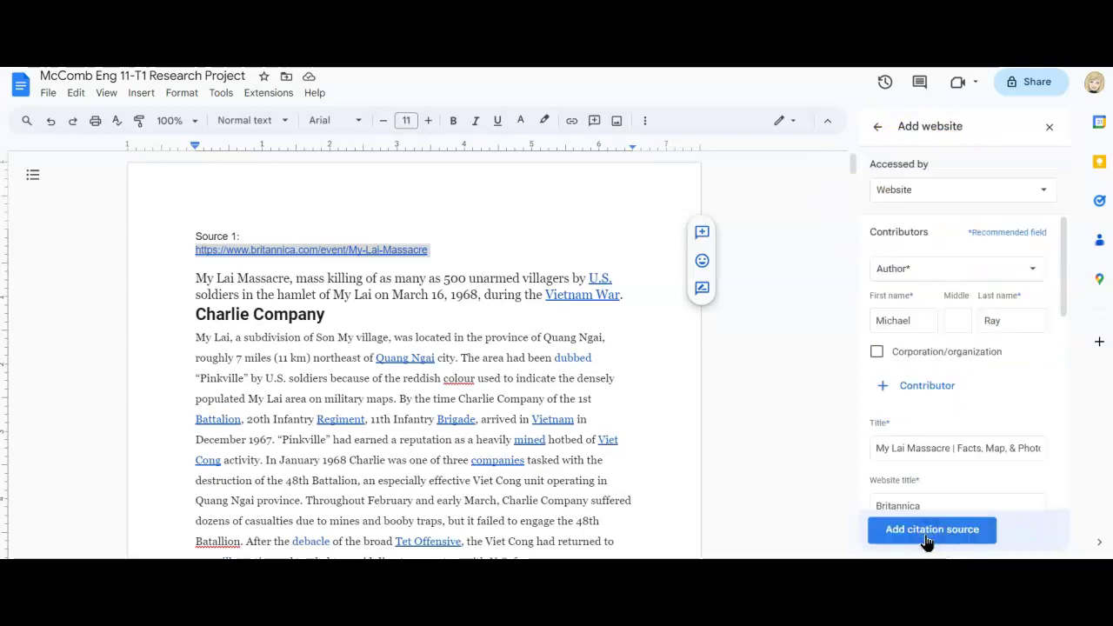
scroll(948, 461, down, 3)
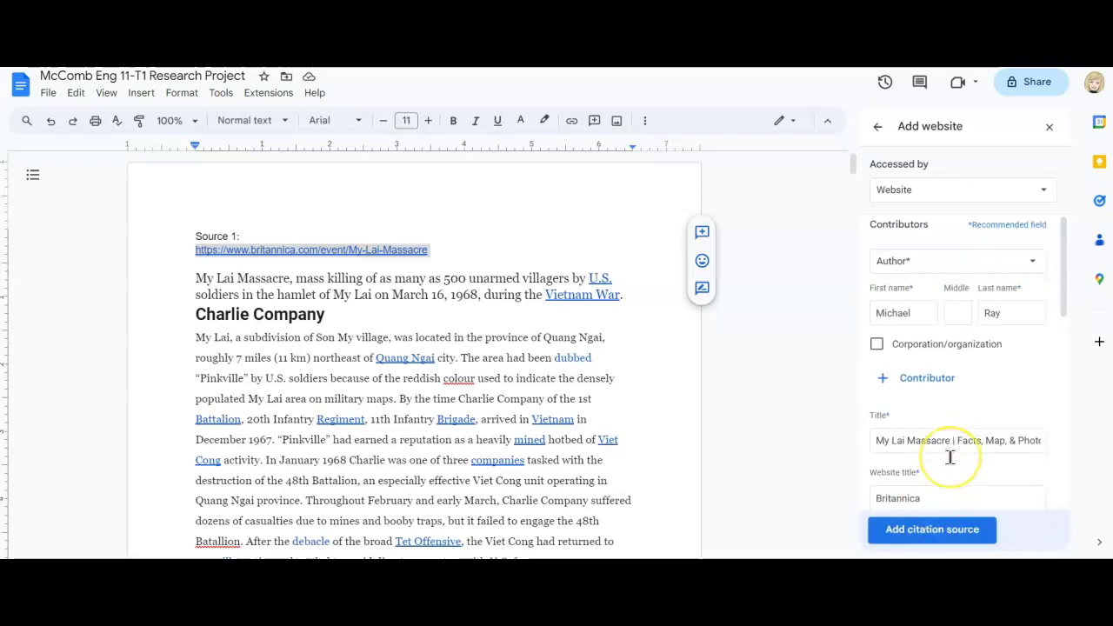
scroll(950, 457, down, 5)
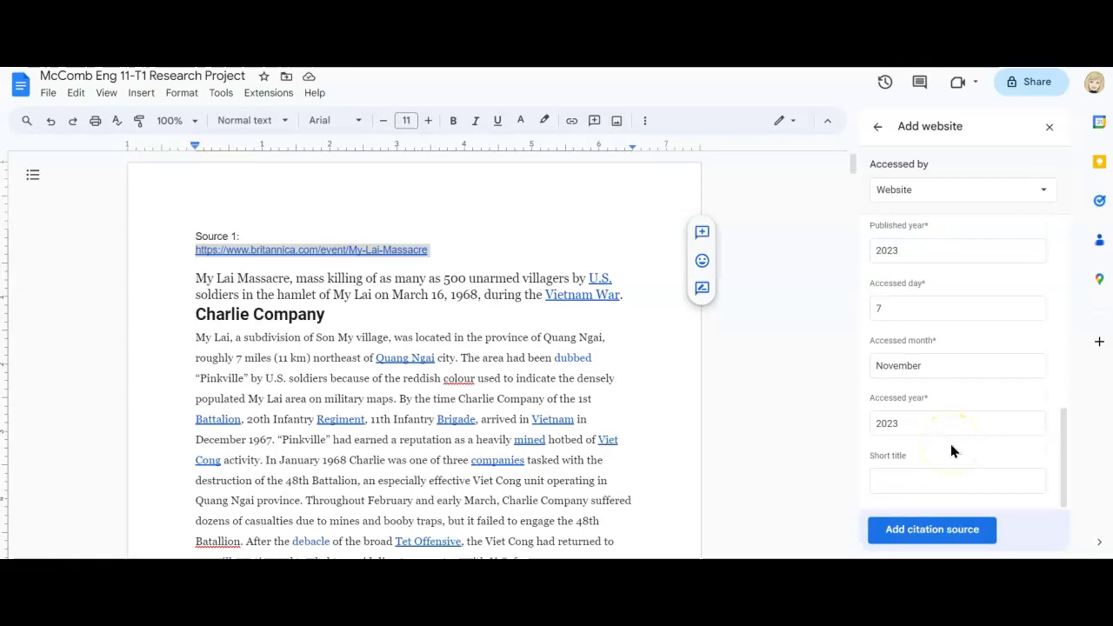
click(920, 528)
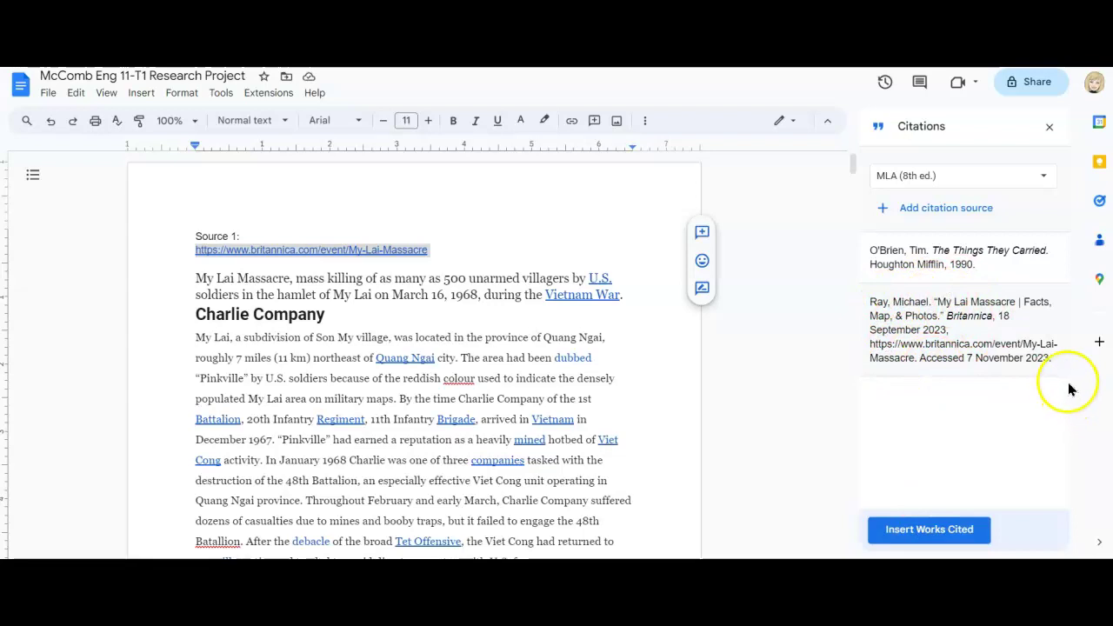
- Copy the Britannica MLA citation and paste it on a new line below the Source 1 link
mouse_move(1056, 366)
drag(1053, 357, 869, 304)
key(ctrl+c)
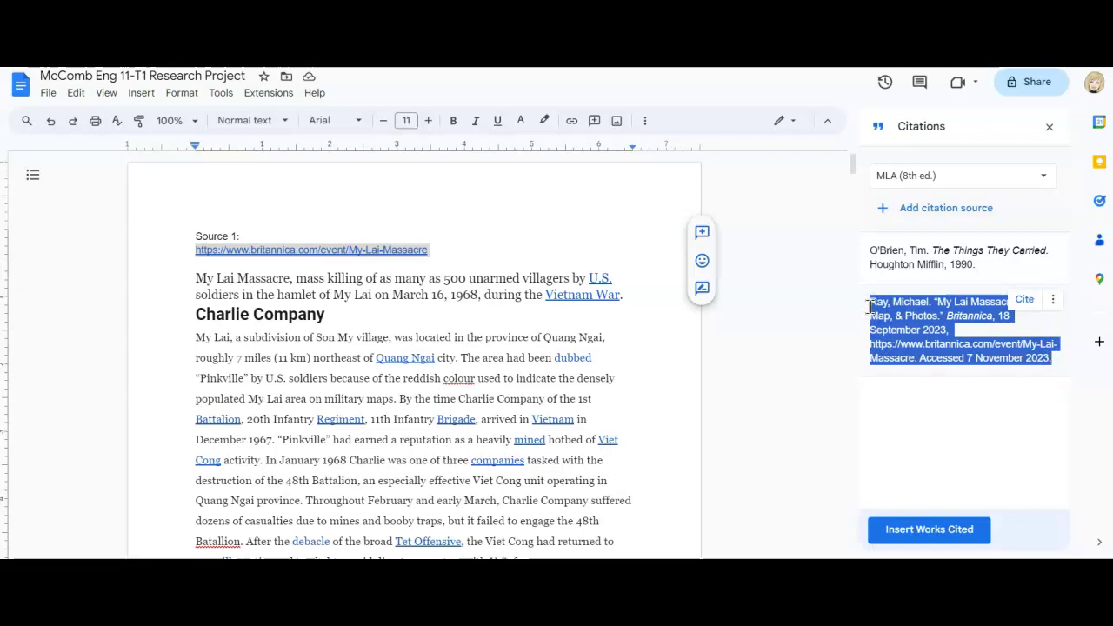
click(441, 249)
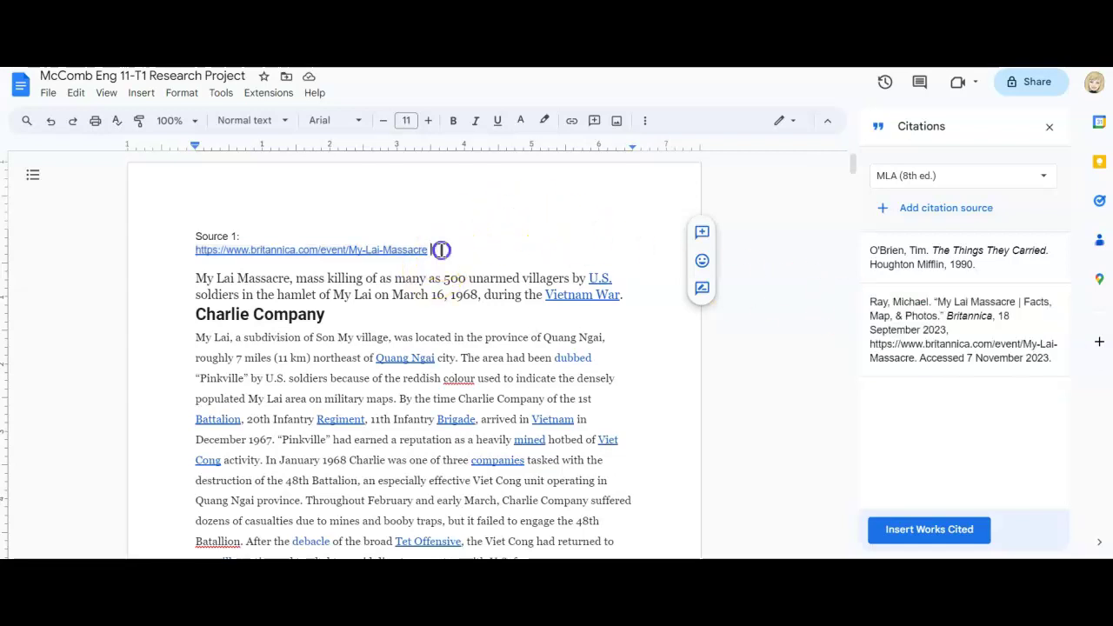
key(Return)
key(Return)
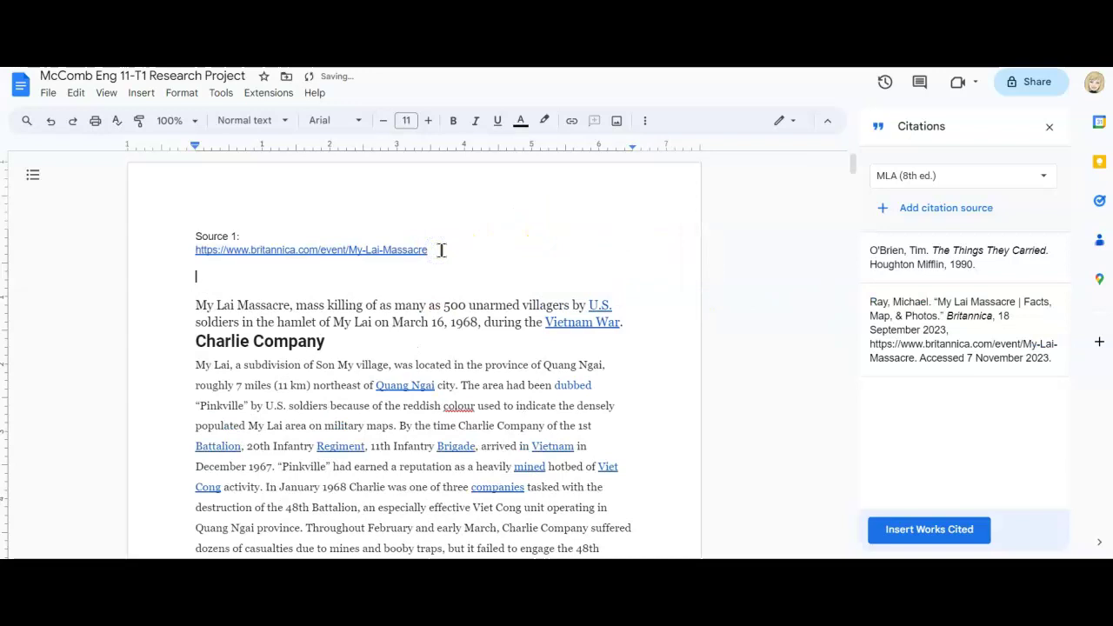
key(ctrl+v)
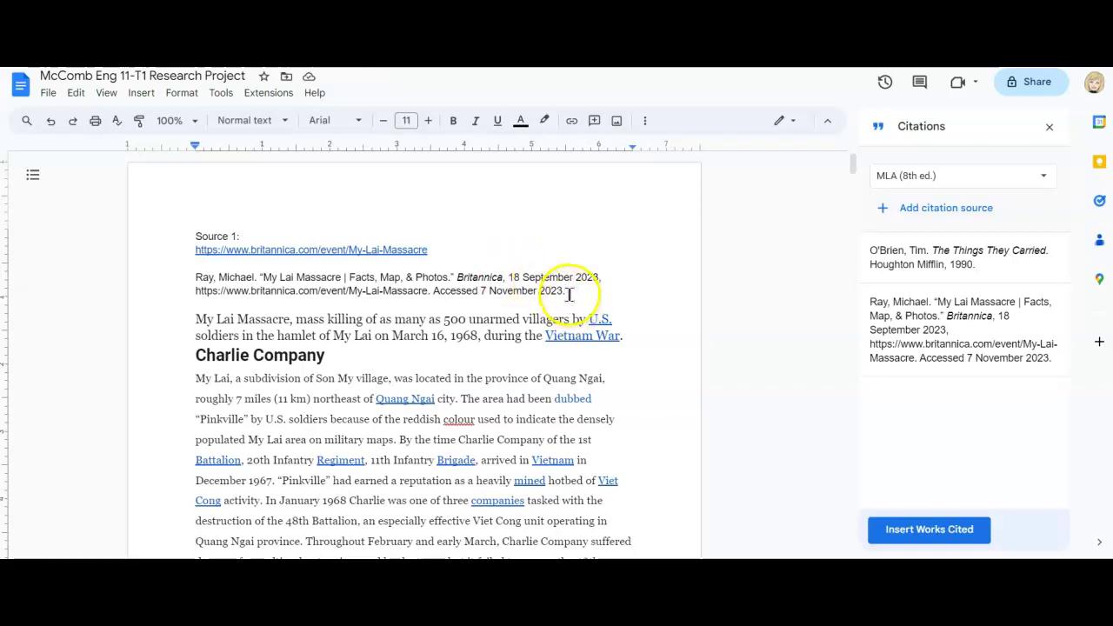
- Make the pasted citation double-spaced with a half-inch hanging indent
drag(569, 293, 190, 281)
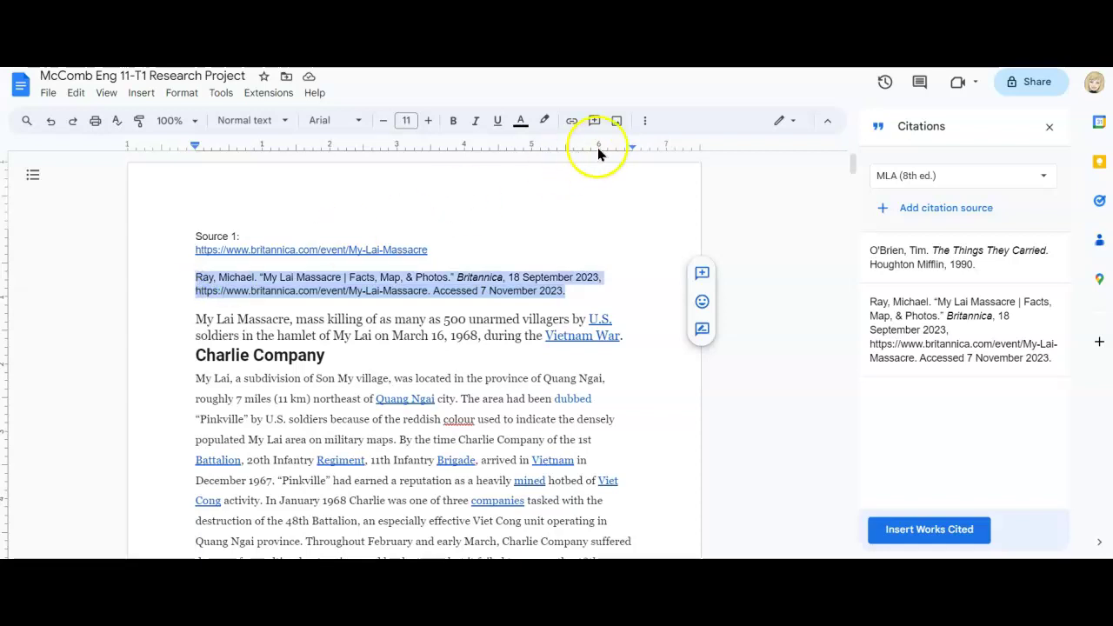
click(644, 131)
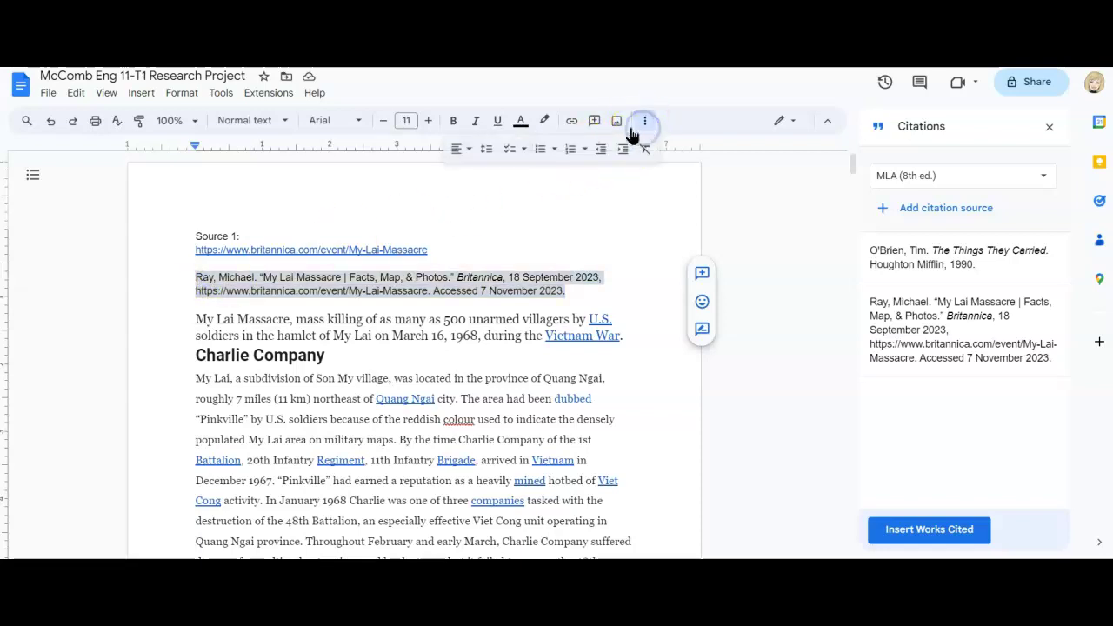
click(486, 152)
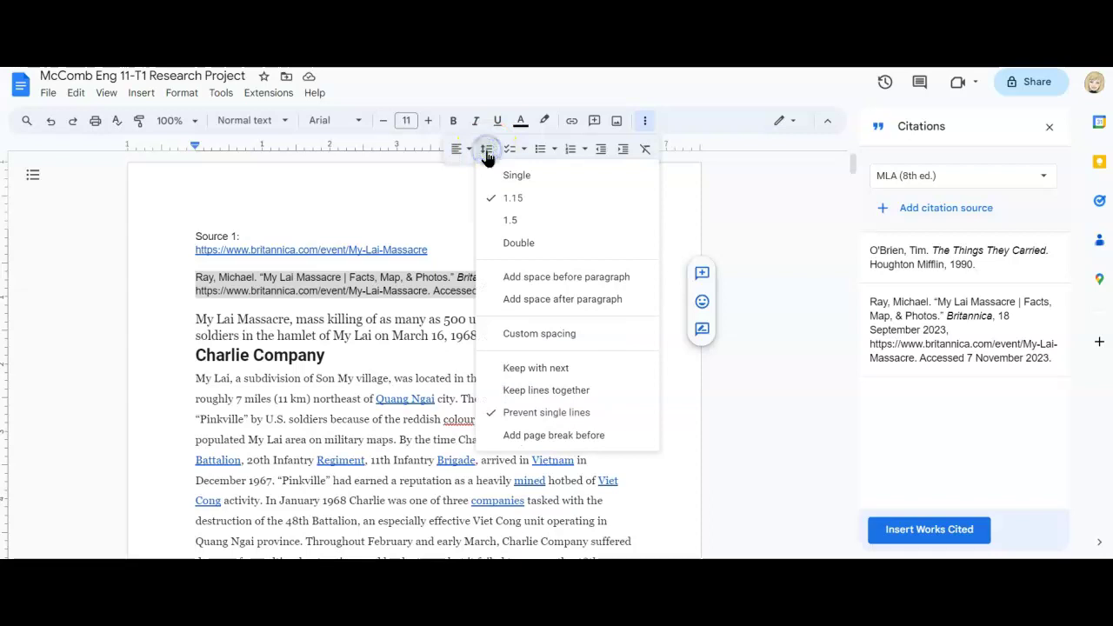
click(514, 241)
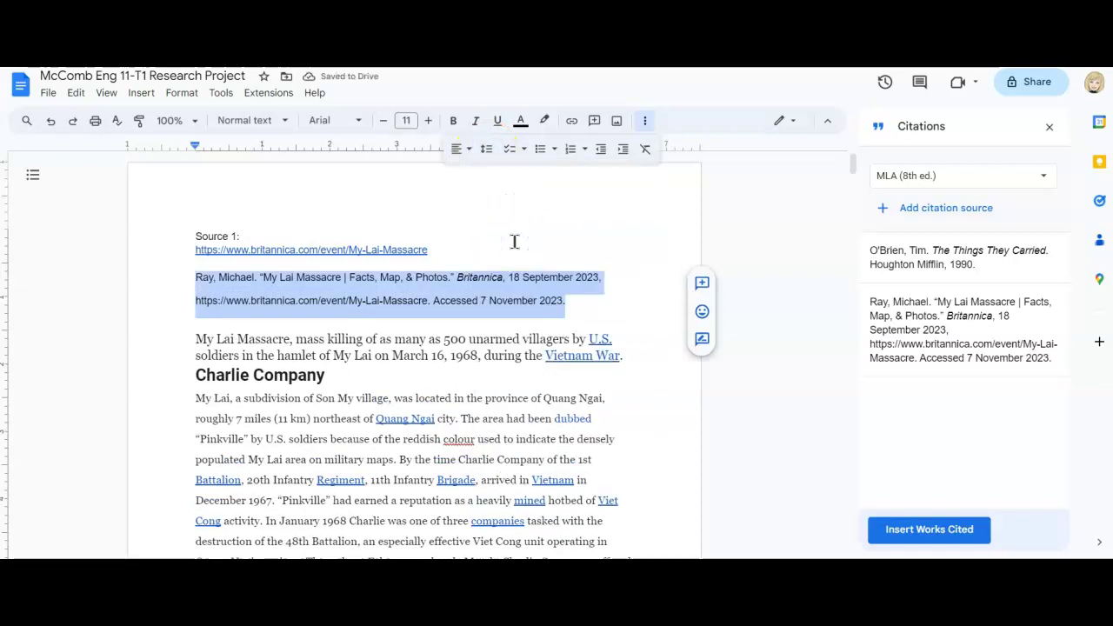
click(182, 164)
click(196, 147)
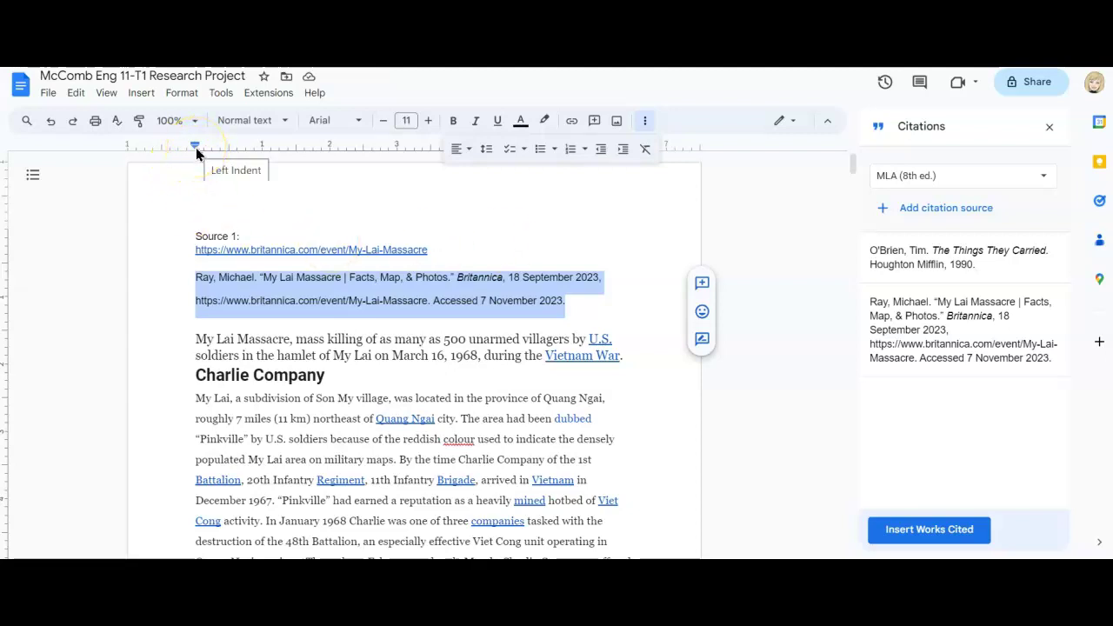
mouse_move(195, 148)
mouse_down()
mouse_move(229, 153)
mouse_move(226, 141)
mouse_move(191, 144)
mouse_move(231, 144)
mouse_move(198, 140)
mouse_up()
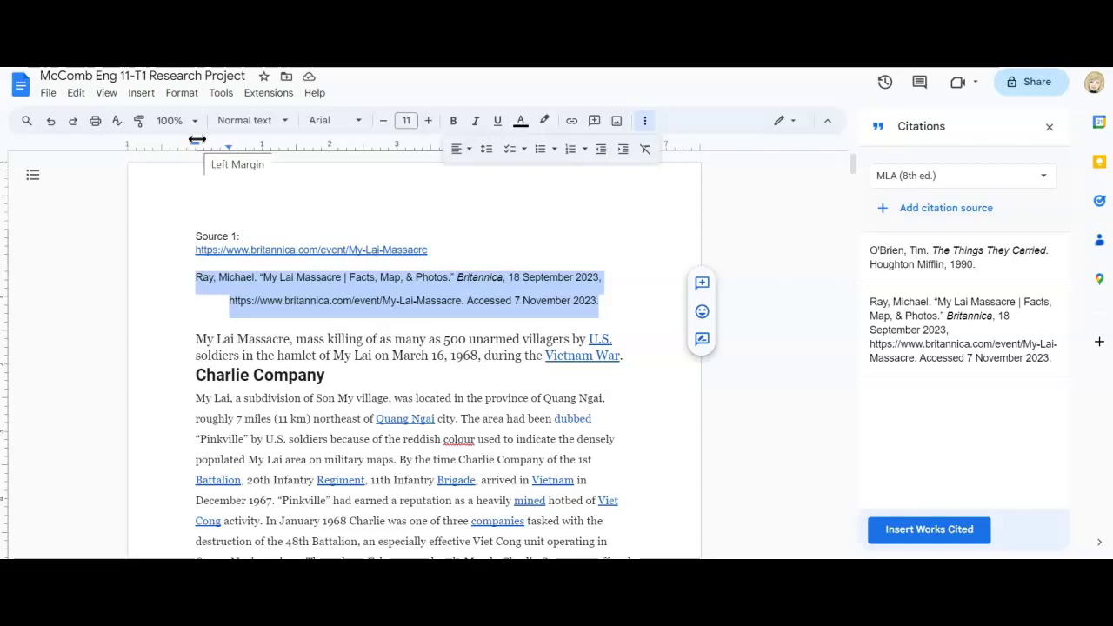
click(609, 296)
- Scroll down and copy the Source 2 history.com URL
scroll(609, 299, down, 4)
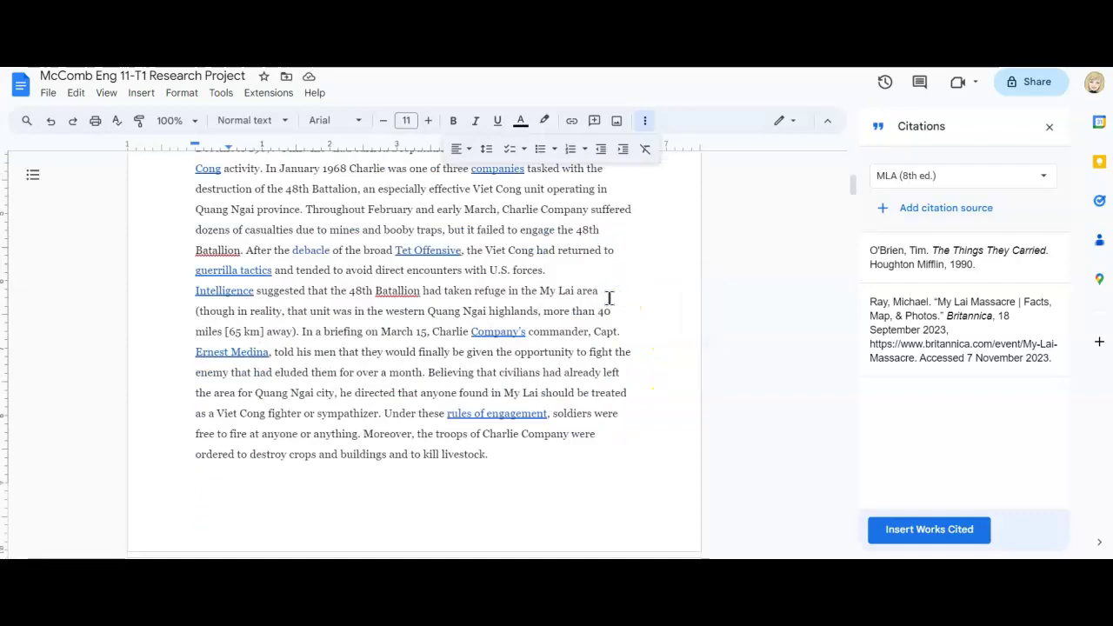
scroll(610, 298, down, 15)
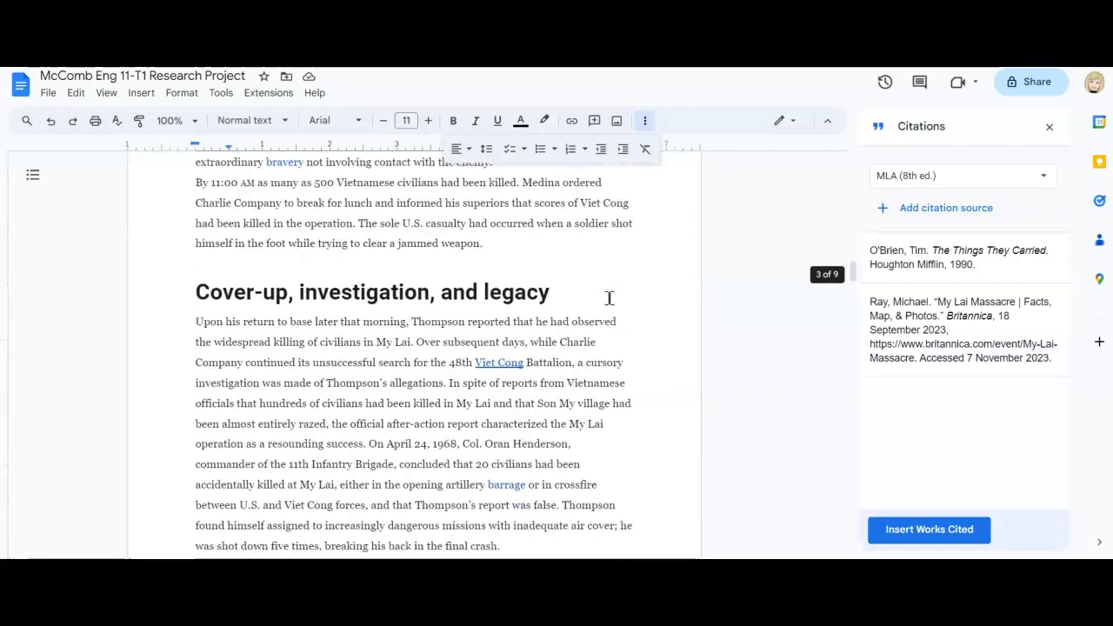
scroll(610, 298, down, 15)
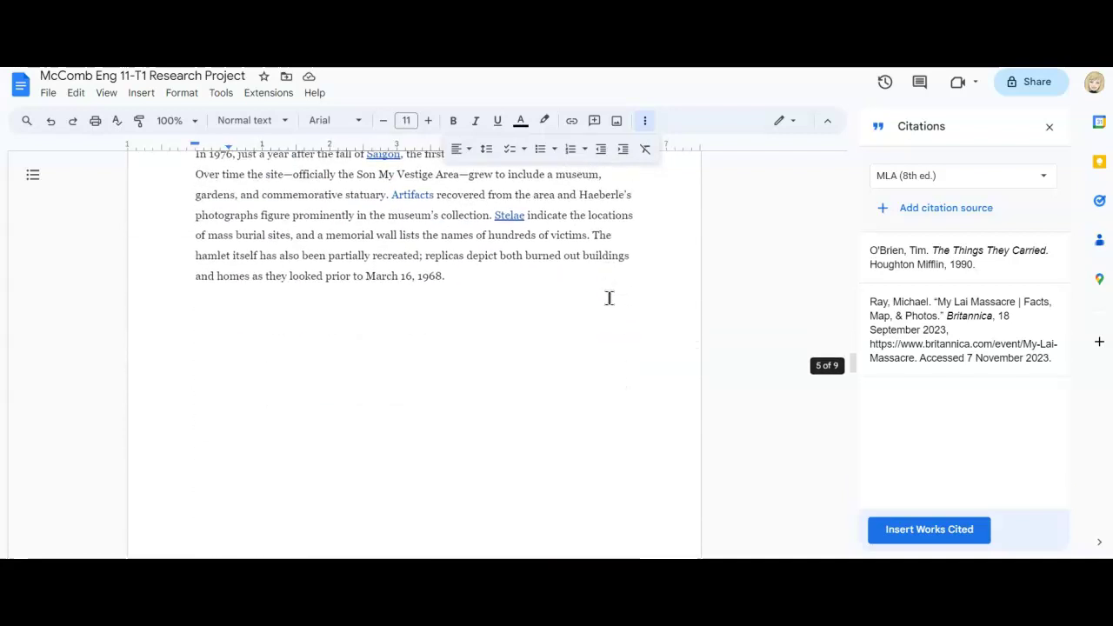
scroll(609, 298, down, 8)
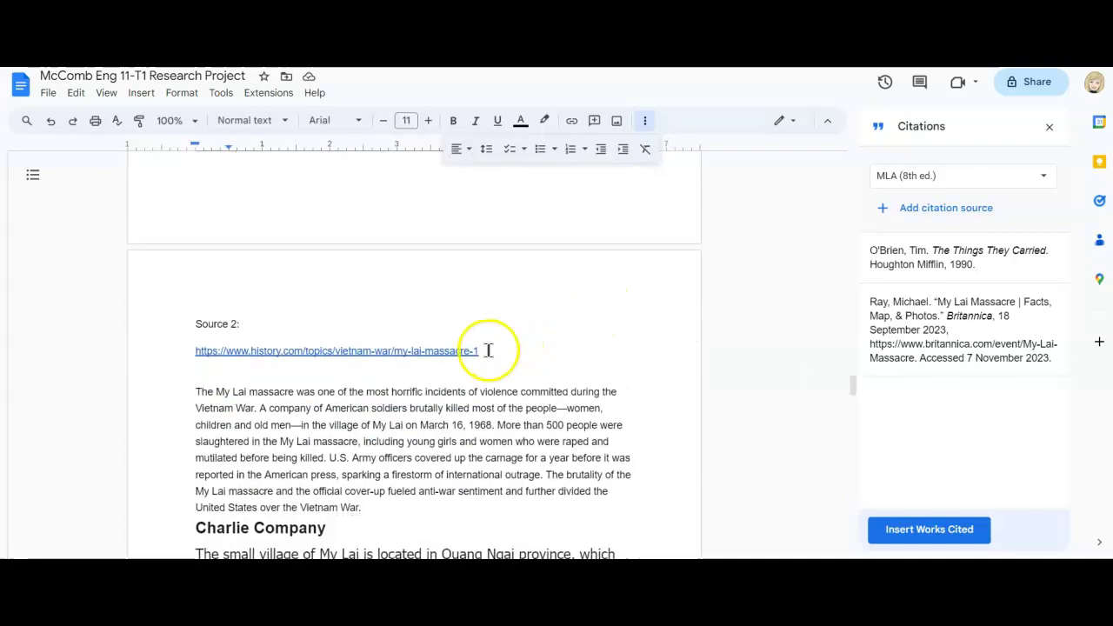
drag(487, 350, 187, 353)
key(ctrl+c)
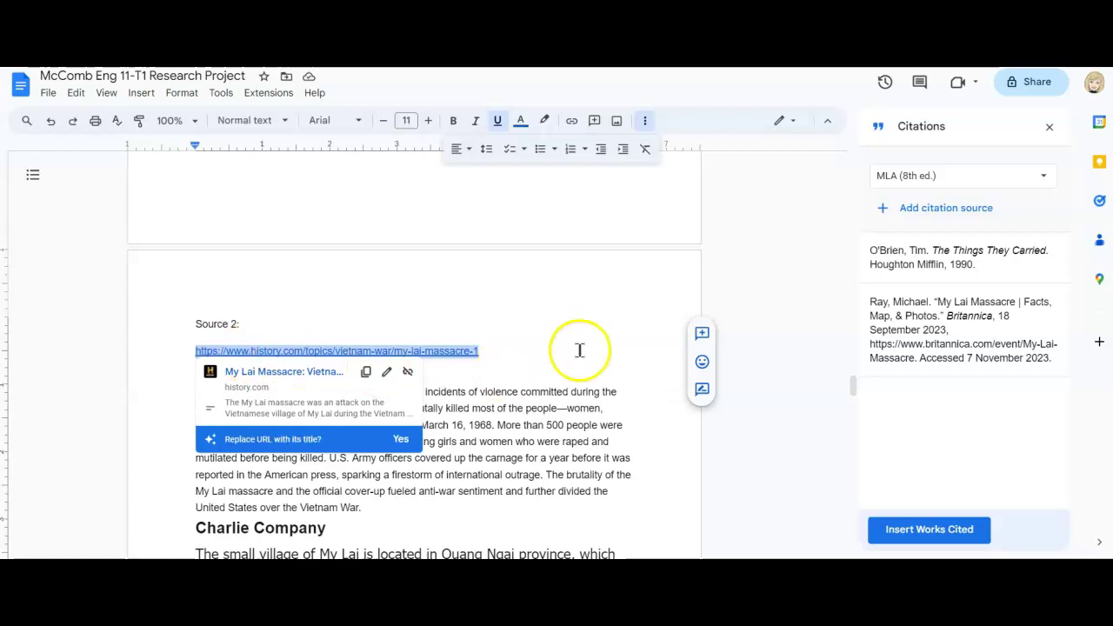
- Look up the history.com URL as a new Website citation source
click(946, 208)
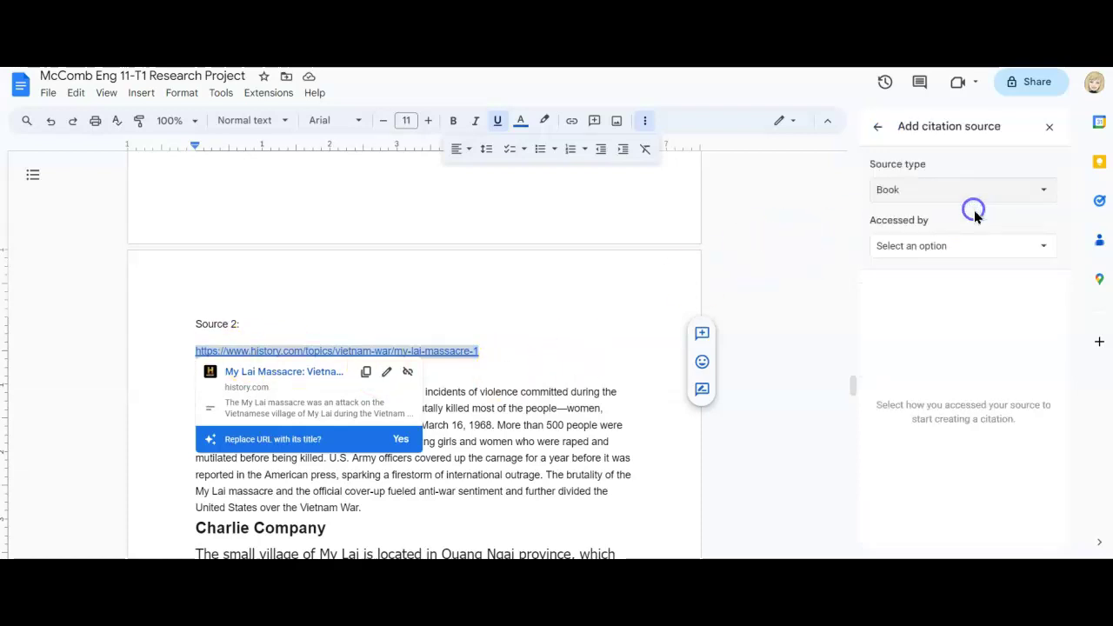
click(967, 193)
click(932, 272)
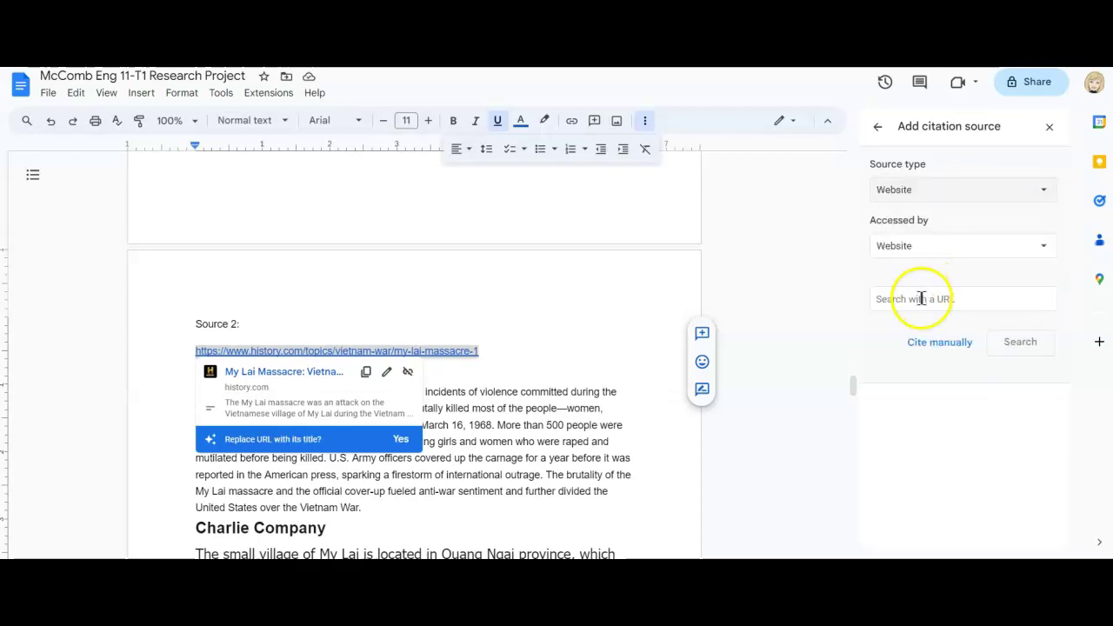
click(922, 298)
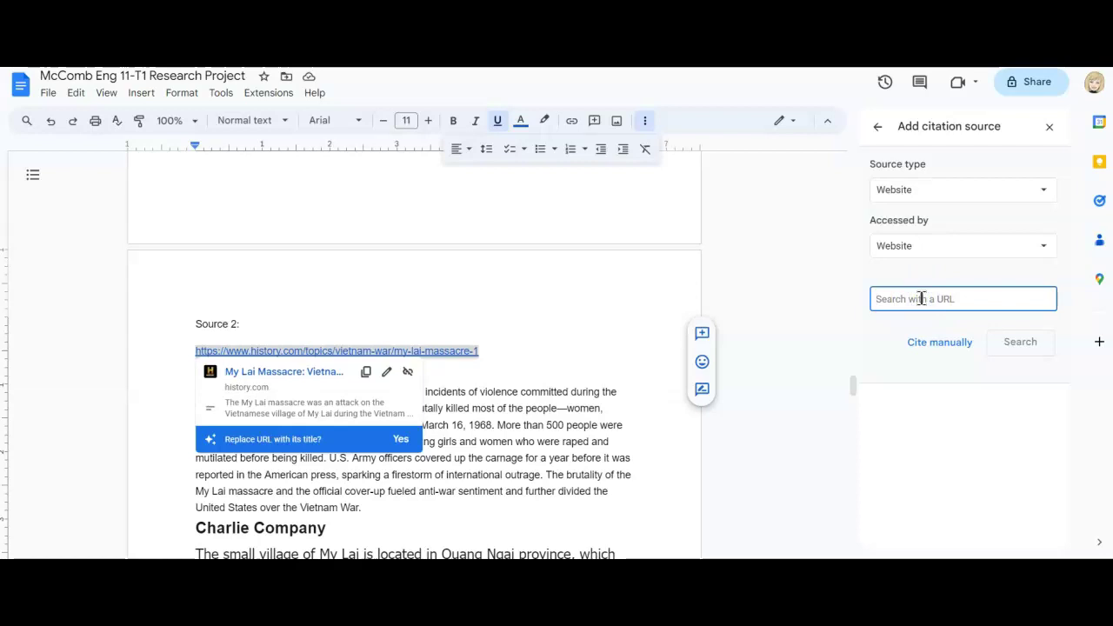
key(ctrl+v)
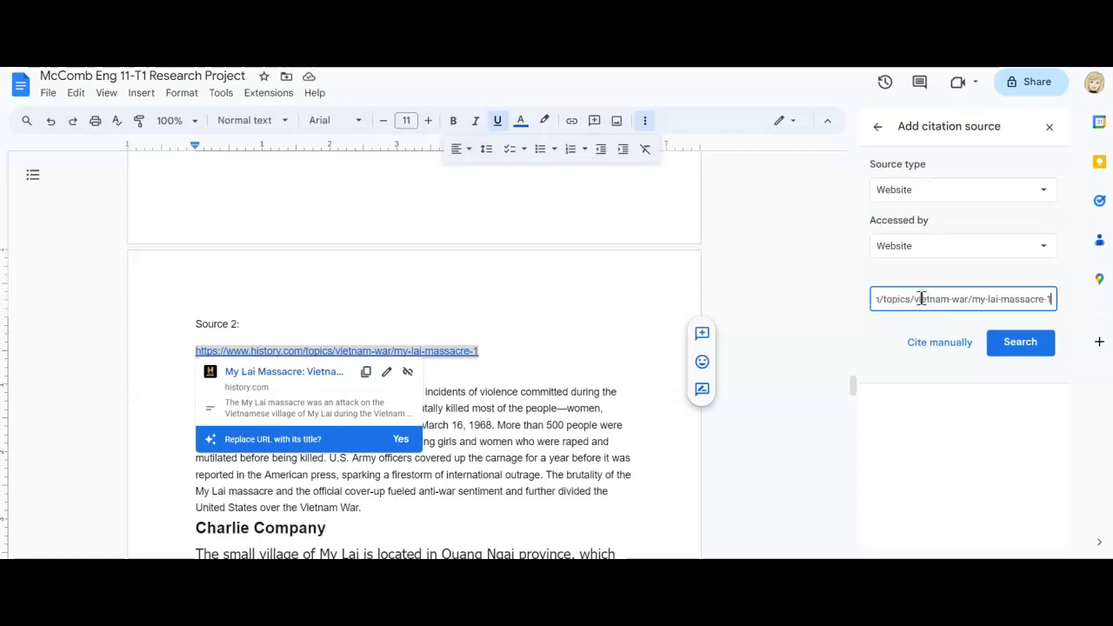
click(1024, 343)
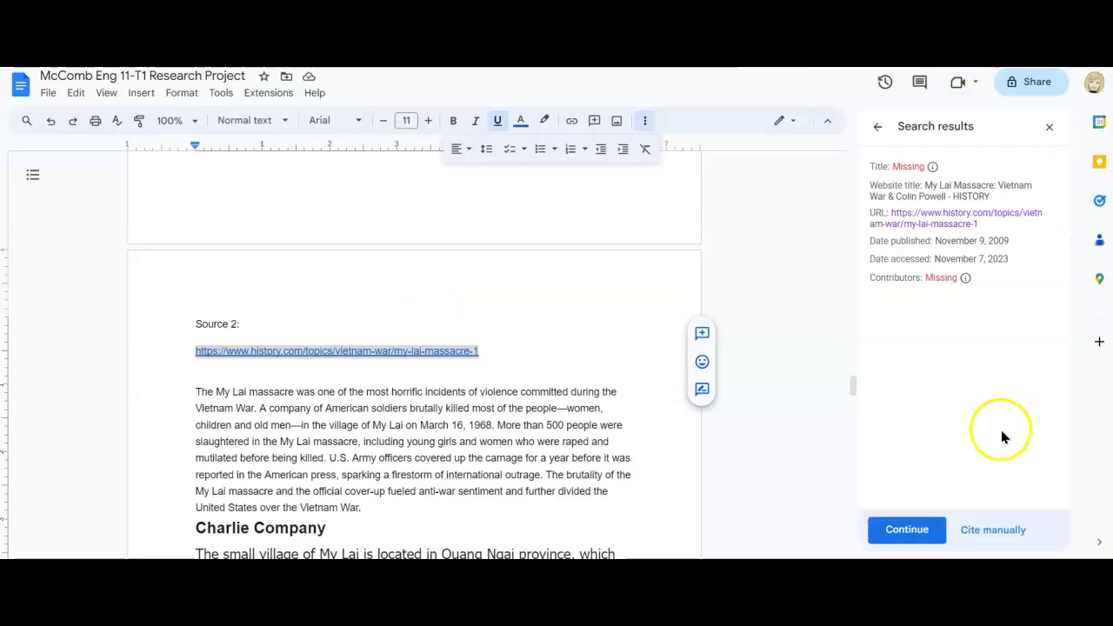
- Continue from the search results to the Add website form for the history.com article
click(896, 532)
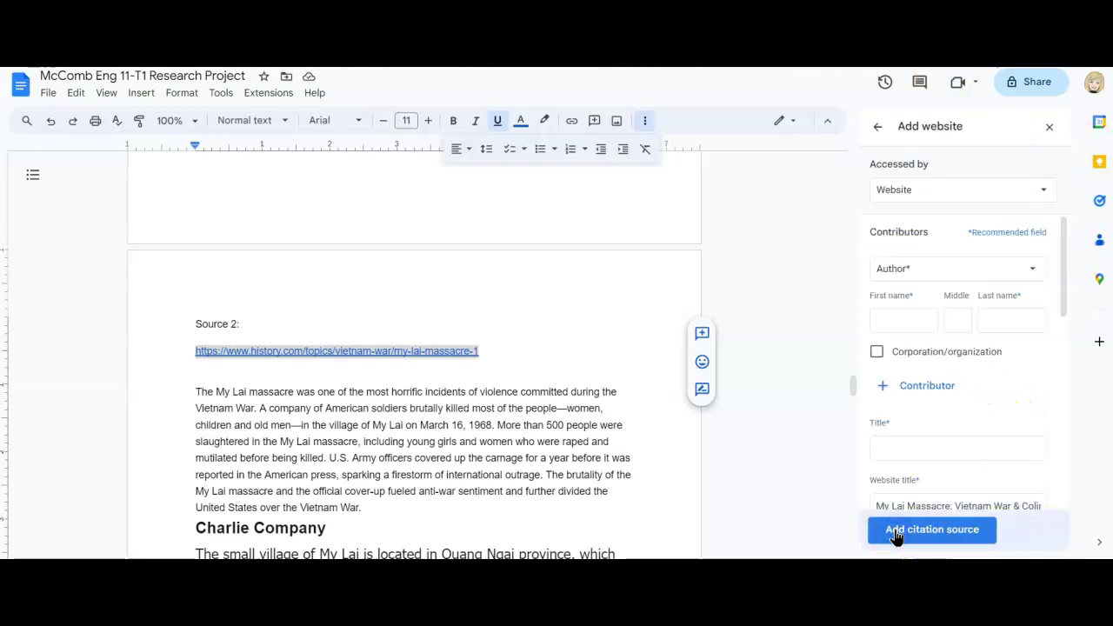
- Fill in the missing article title, My Lai Massacre, in the website form
click(904, 446)
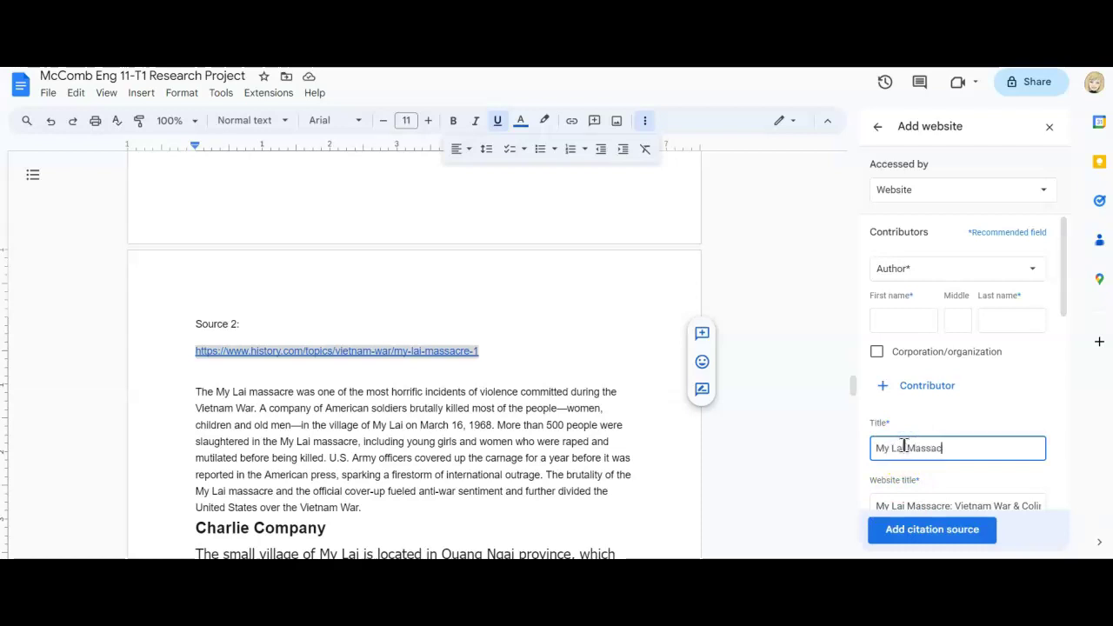
scroll(904, 446, down, 3)
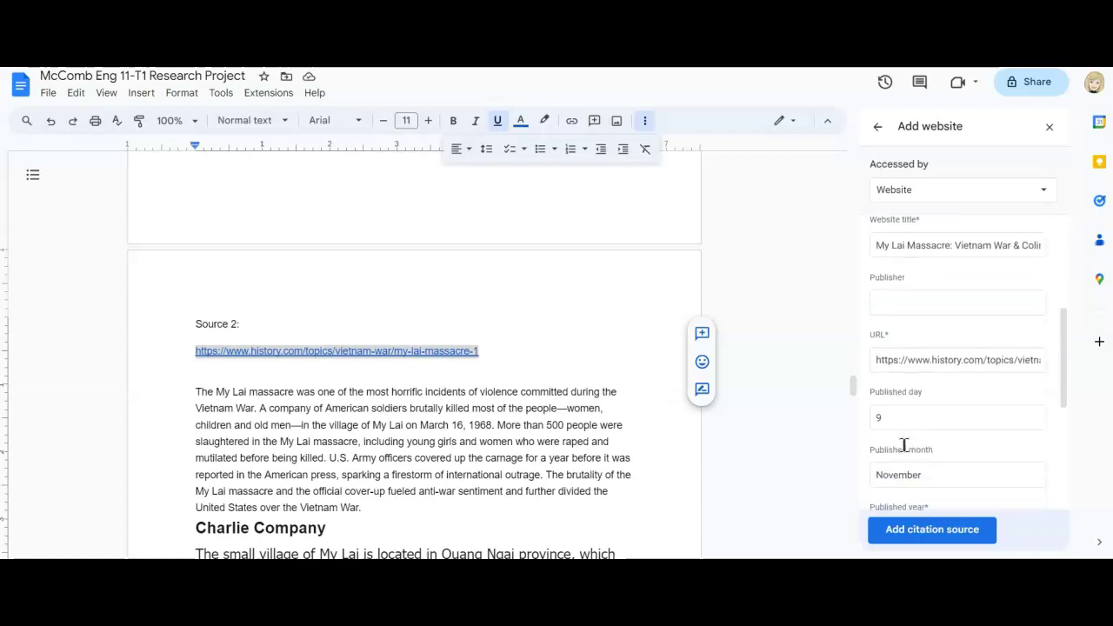
scroll(904, 446, down, 2)
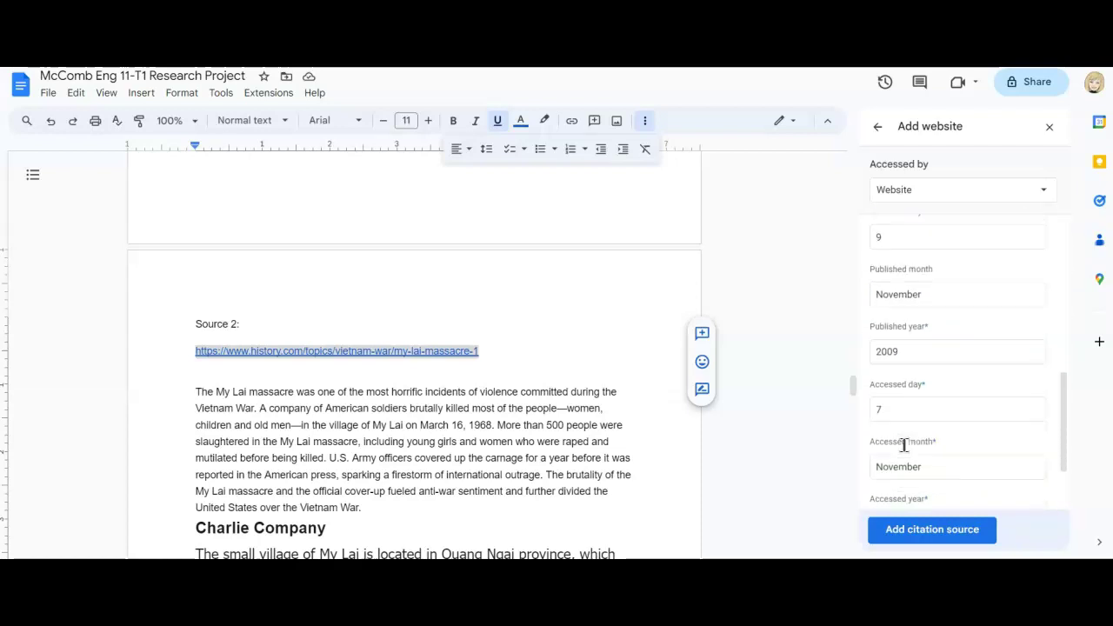
scroll(904, 446, down, 1)
scroll(904, 445, up, 2)
scroll(904, 445, up, 4)
scroll(904, 445, up, 1)
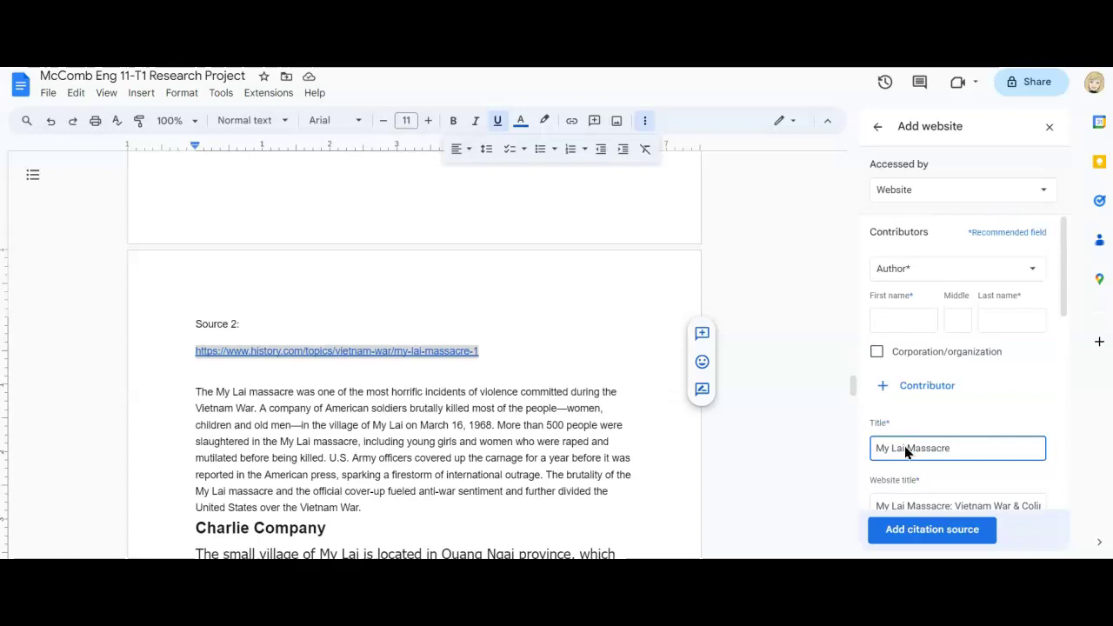
- Credit History.com Editors as a corporate author and save the source
click(963, 277)
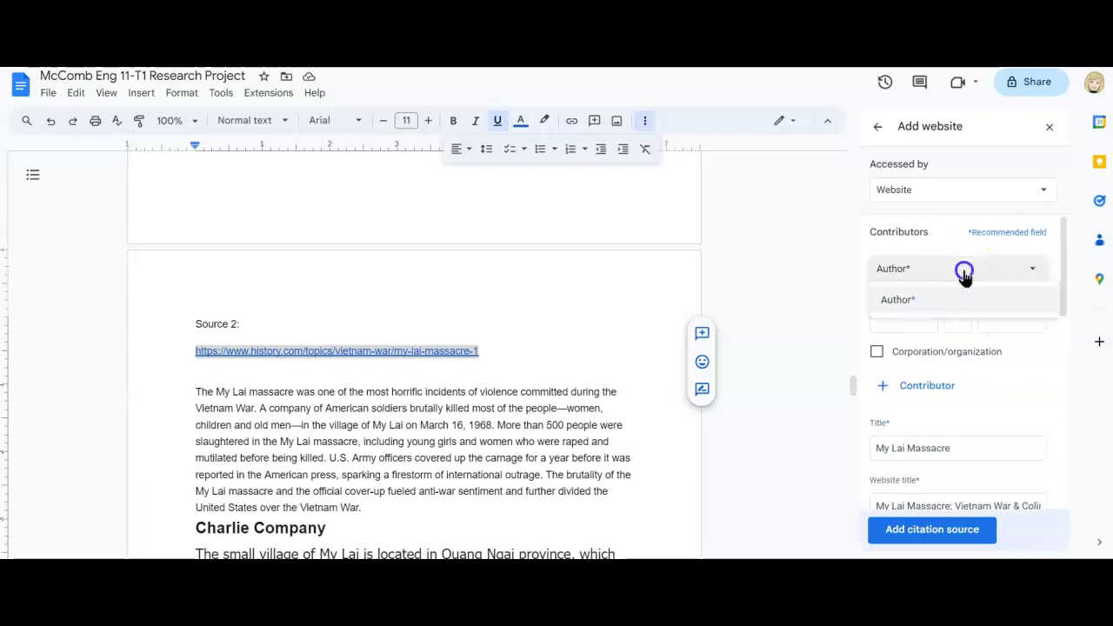
click(963, 277)
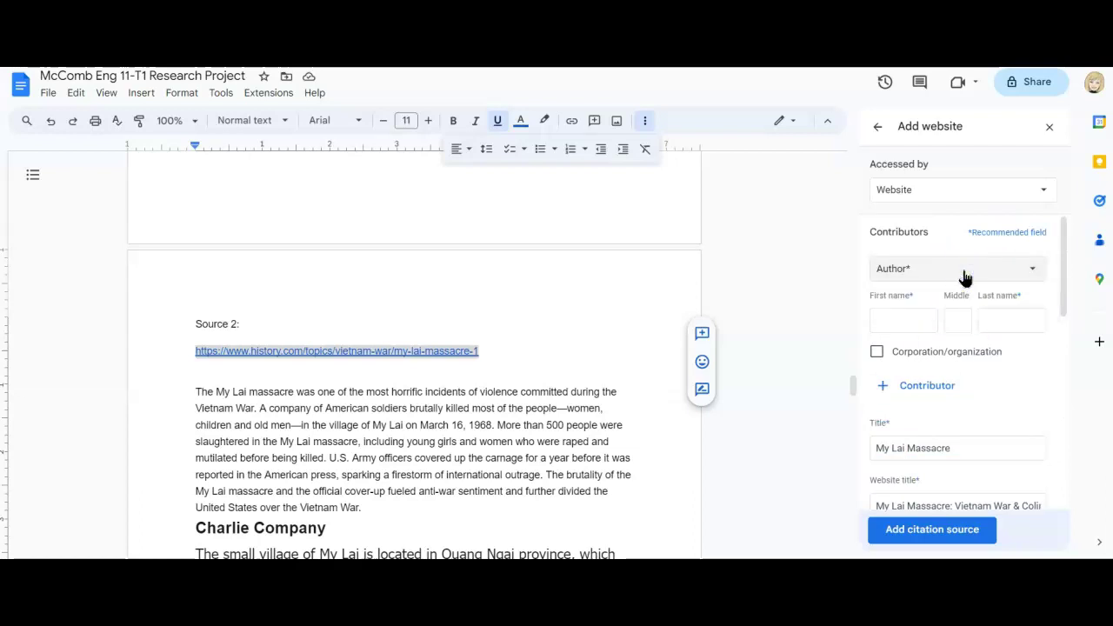
click(913, 386)
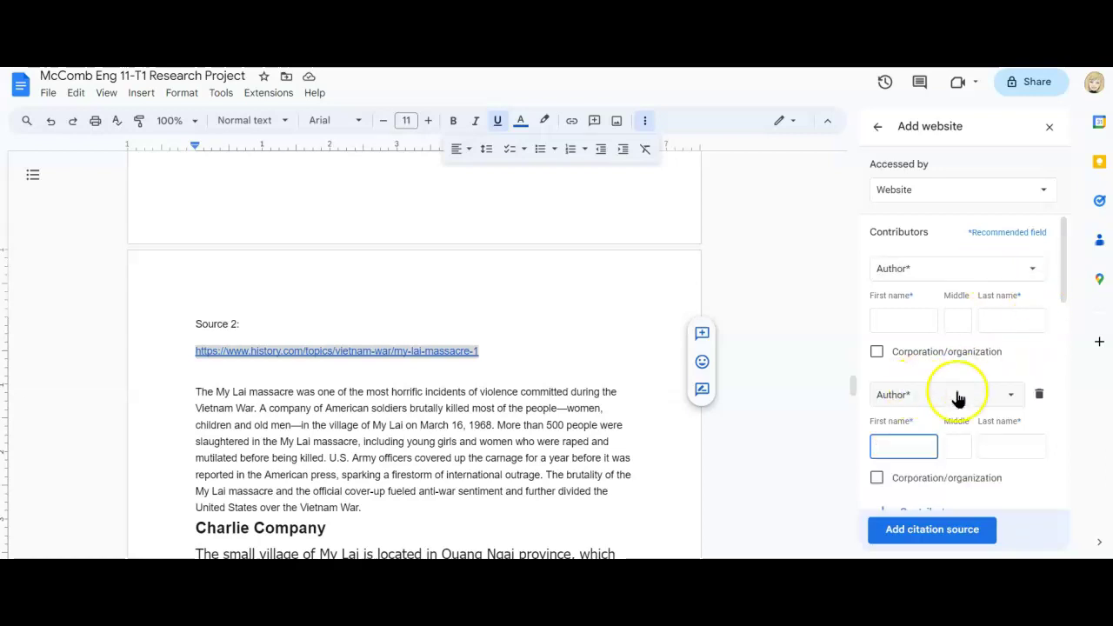
click(1039, 395)
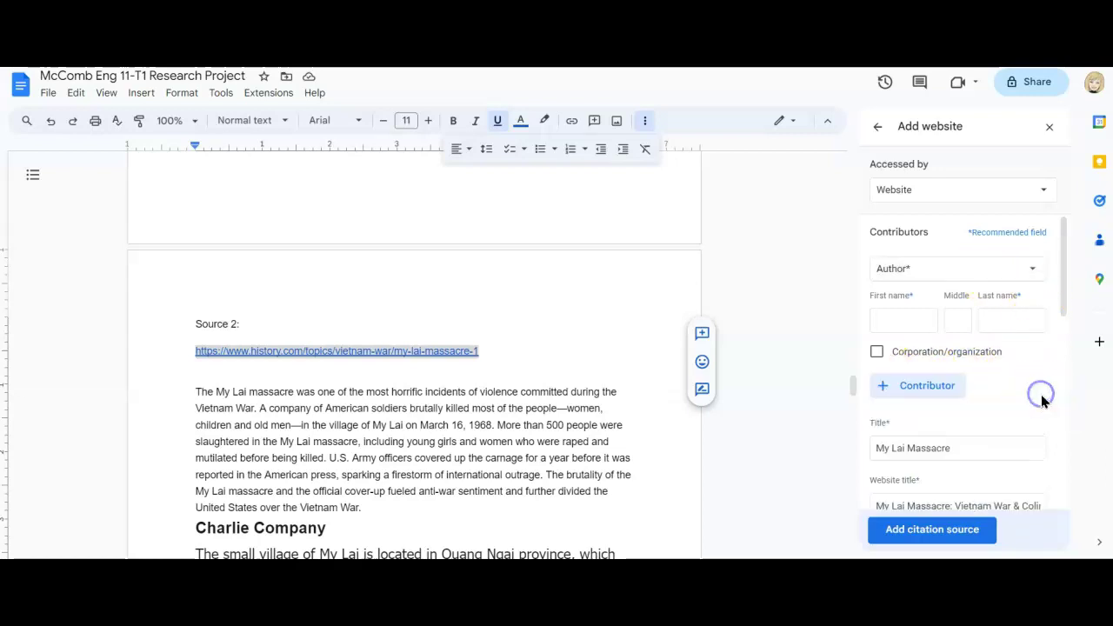
click(877, 351)
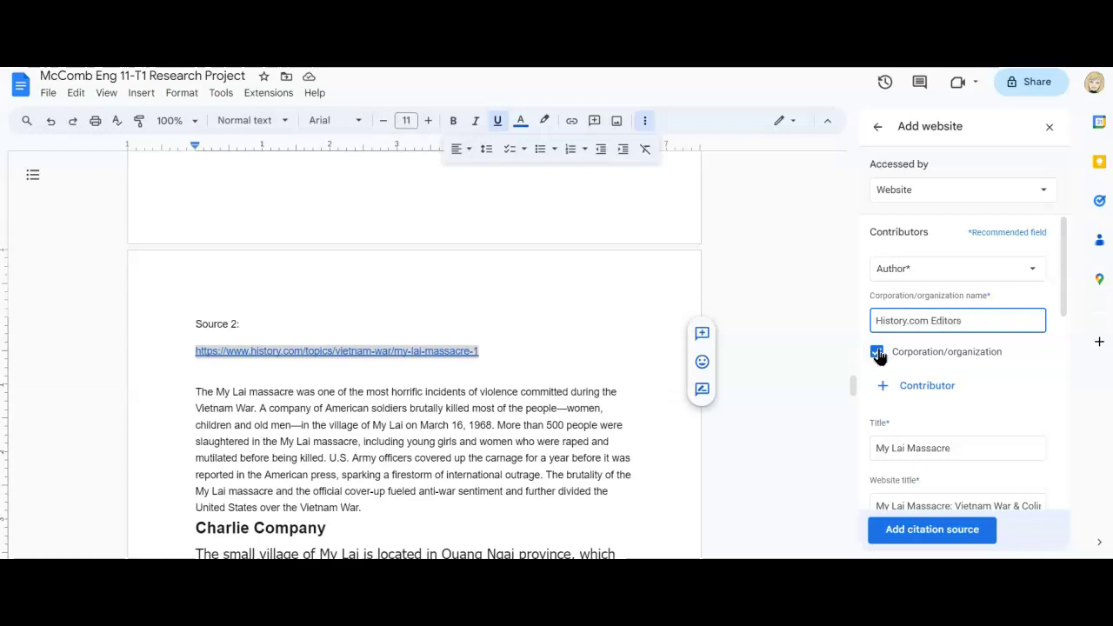
click(979, 539)
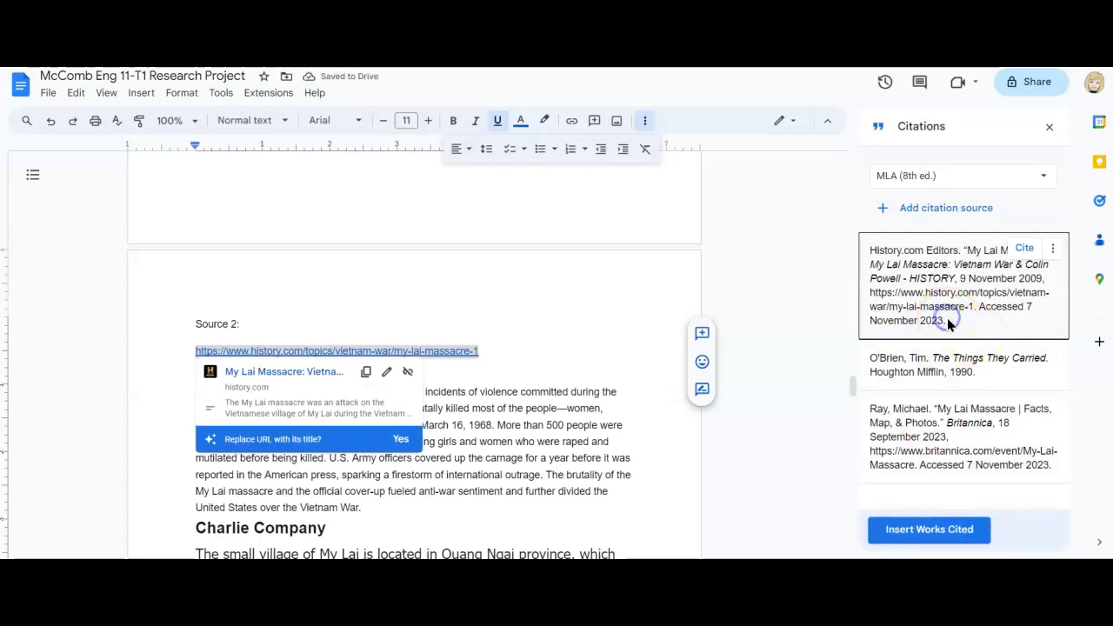
- Copy the History.com Editors citation and paste it on a new line below the Source 2 URL
drag(947, 319, 863, 254)
key(ctrl+c)
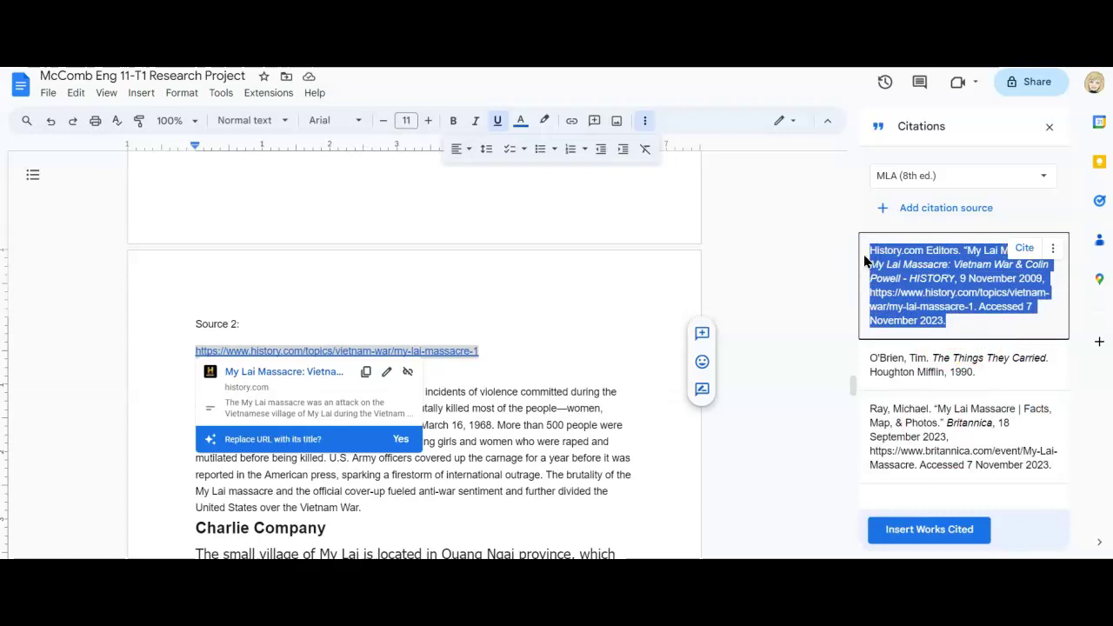
click(518, 353)
key(Return)
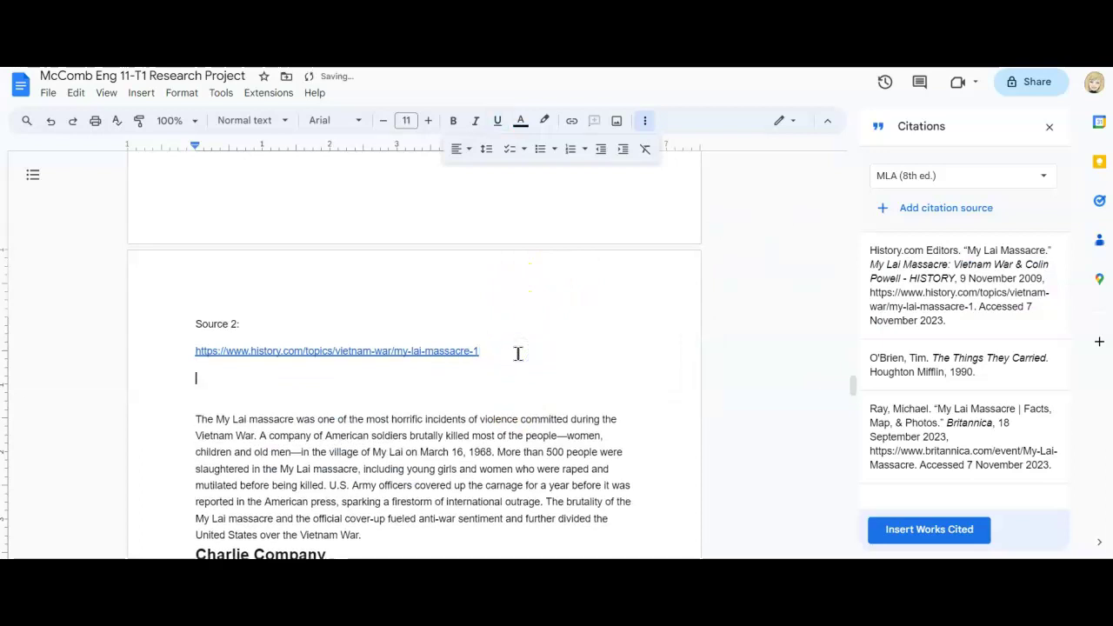
key(ctrl+v)
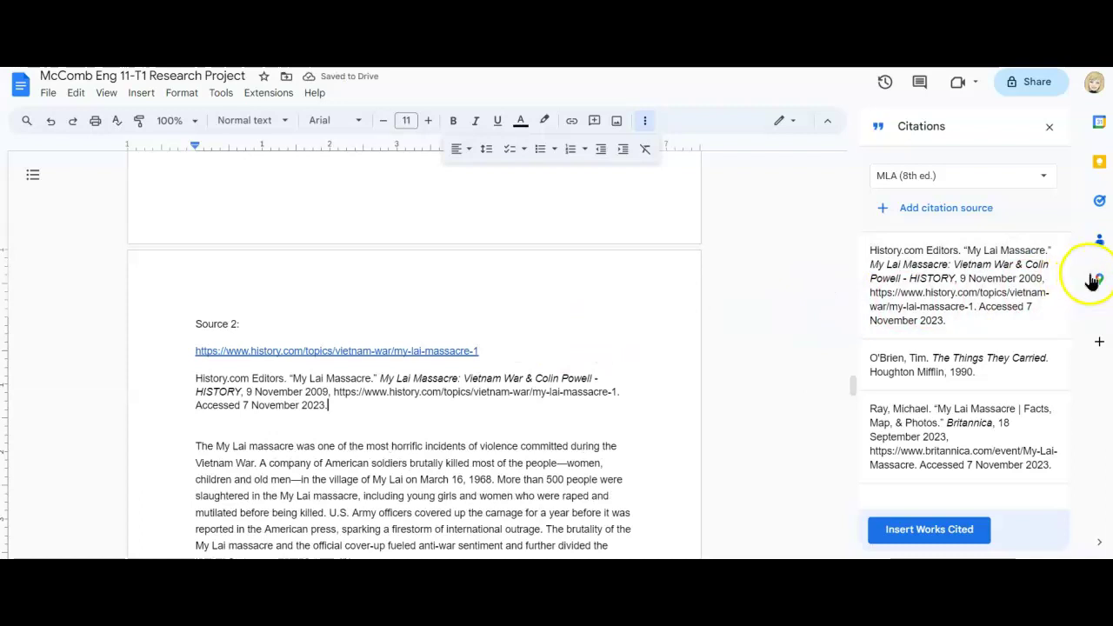
mouse_move(1061, 265)
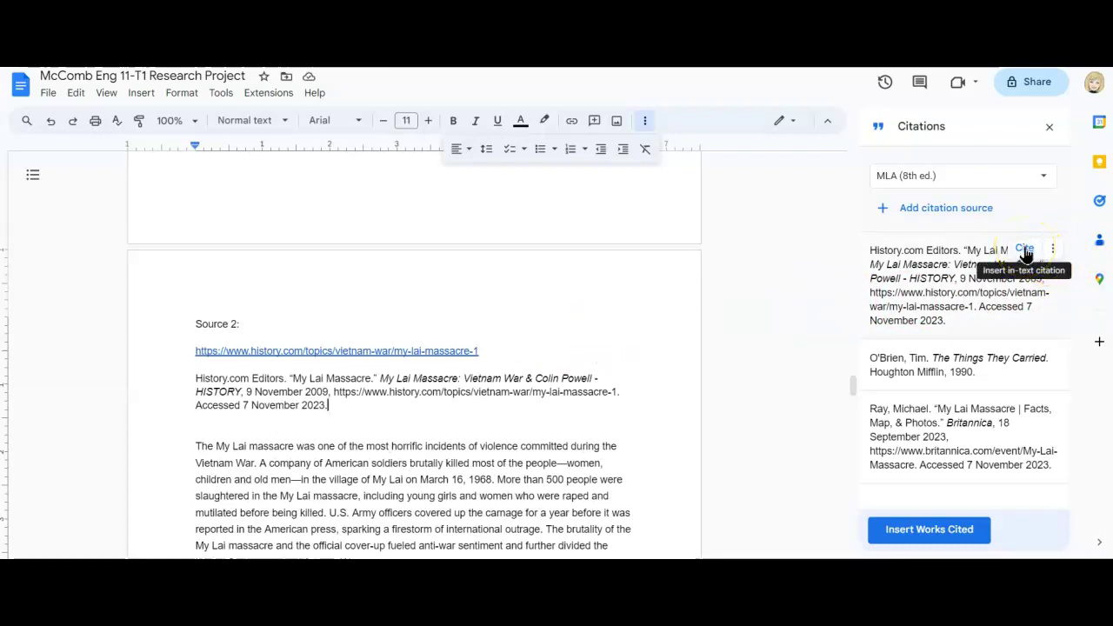
- Insert a History.com Editors in-text citation on its own line, prefixed with 'In text:'
click(1025, 251)
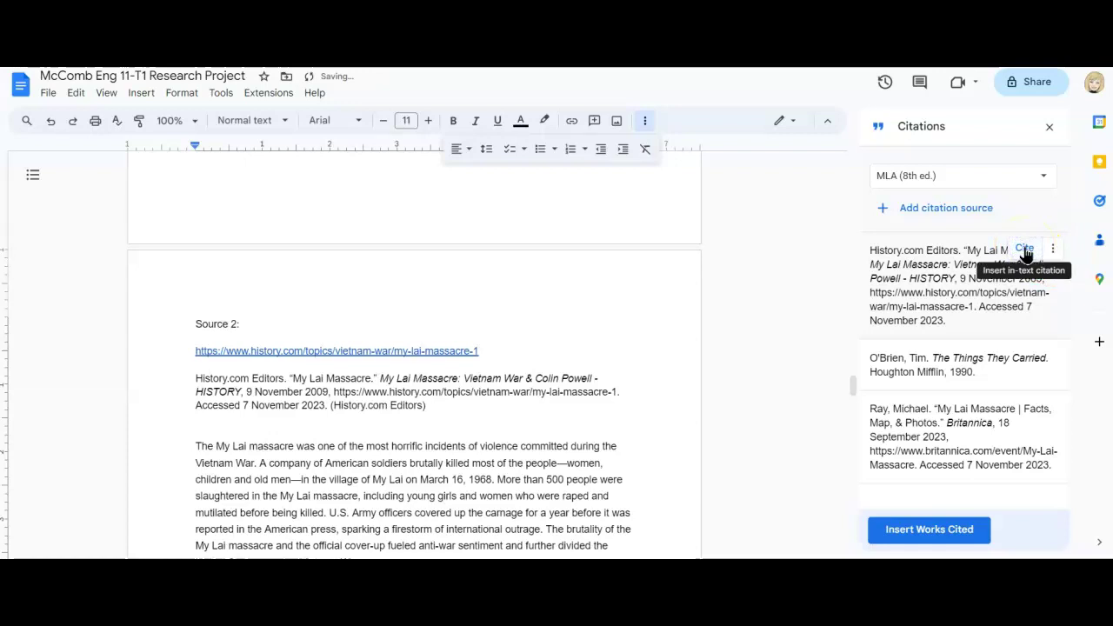
click(1054, 253)
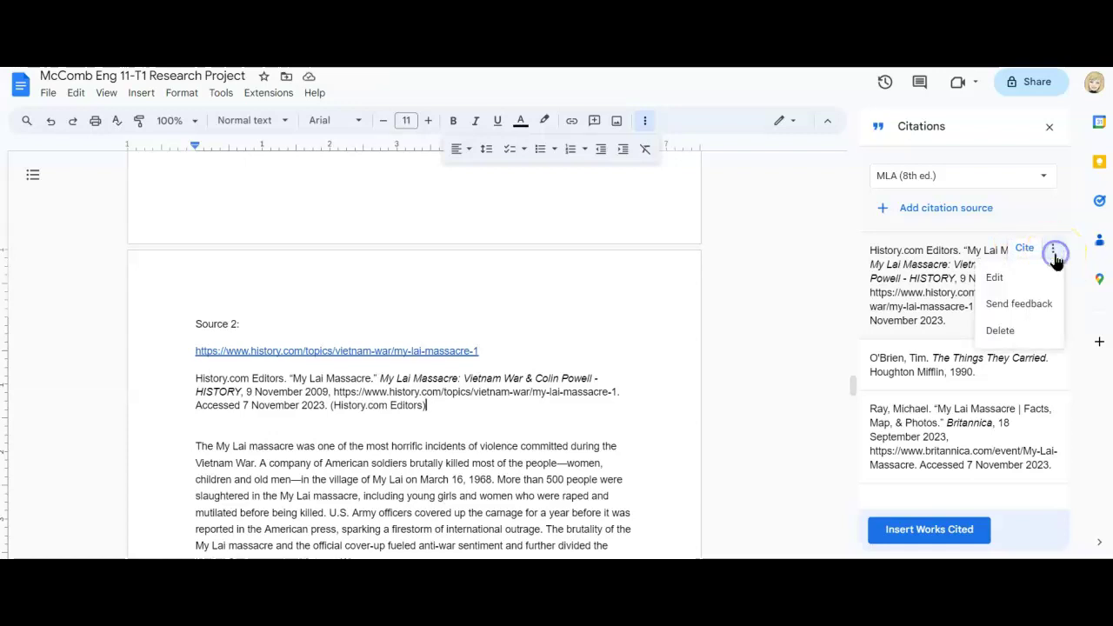
click(1025, 249)
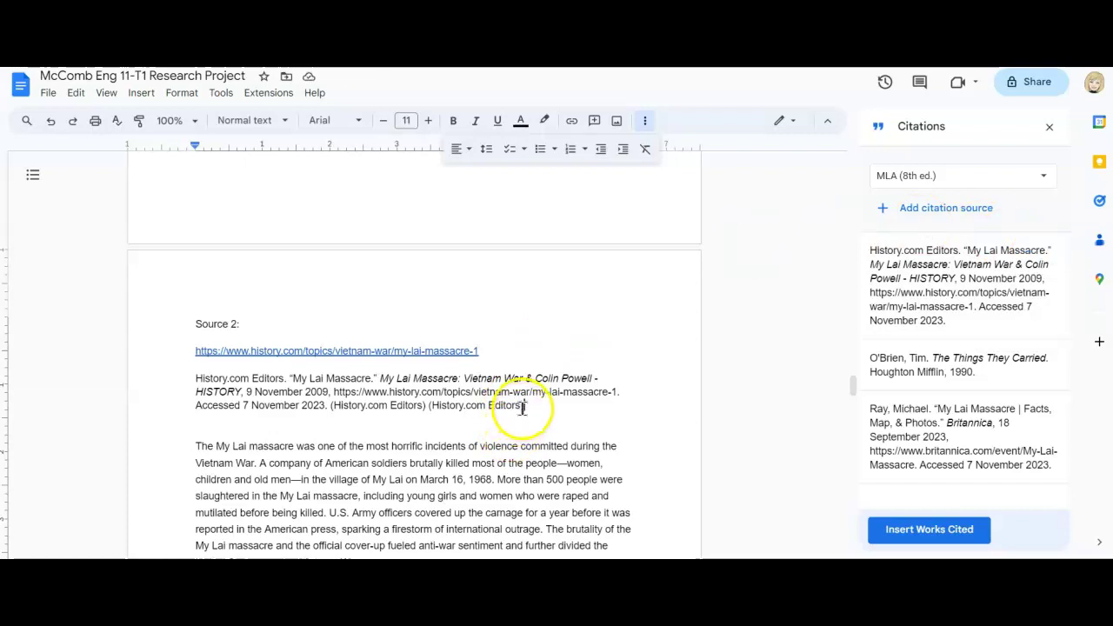
click(428, 406)
key(Return)
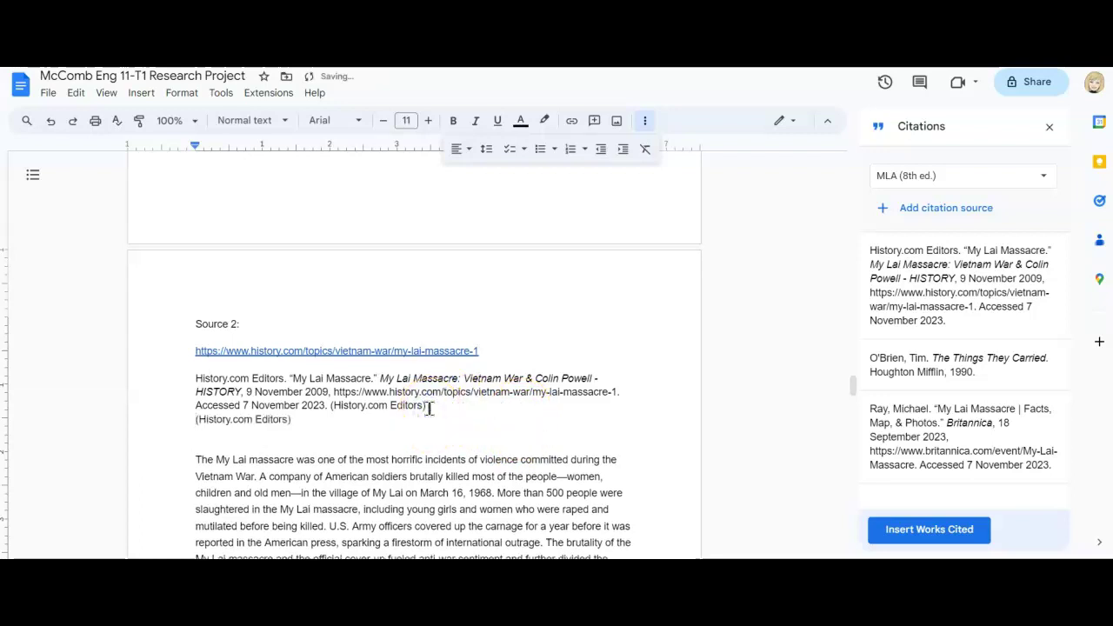
key(Return)
text(In tex)
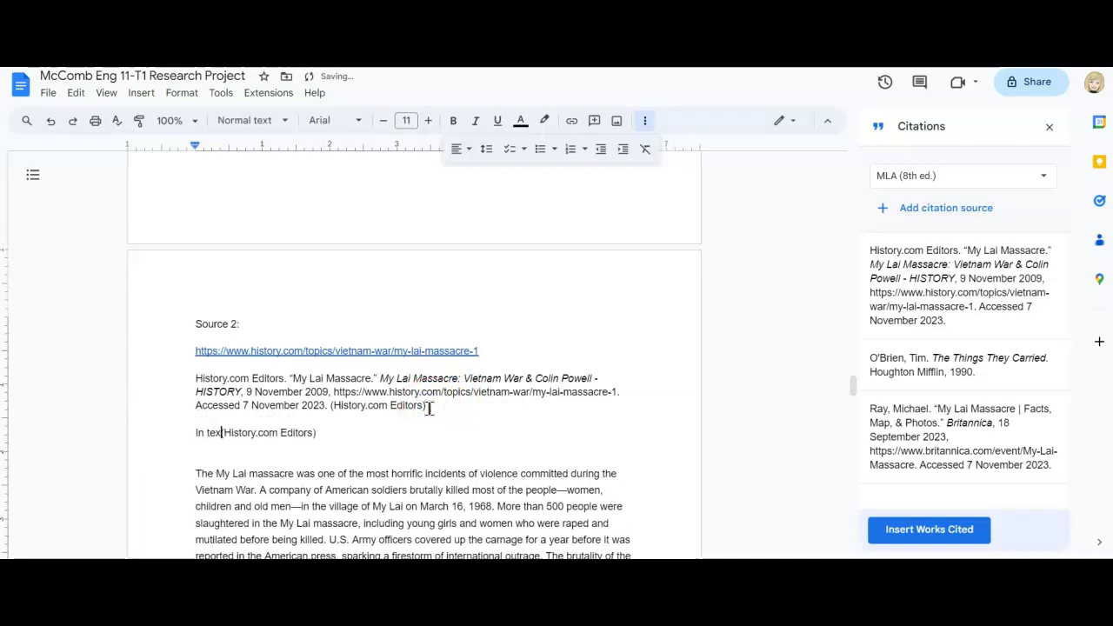
text(t:)
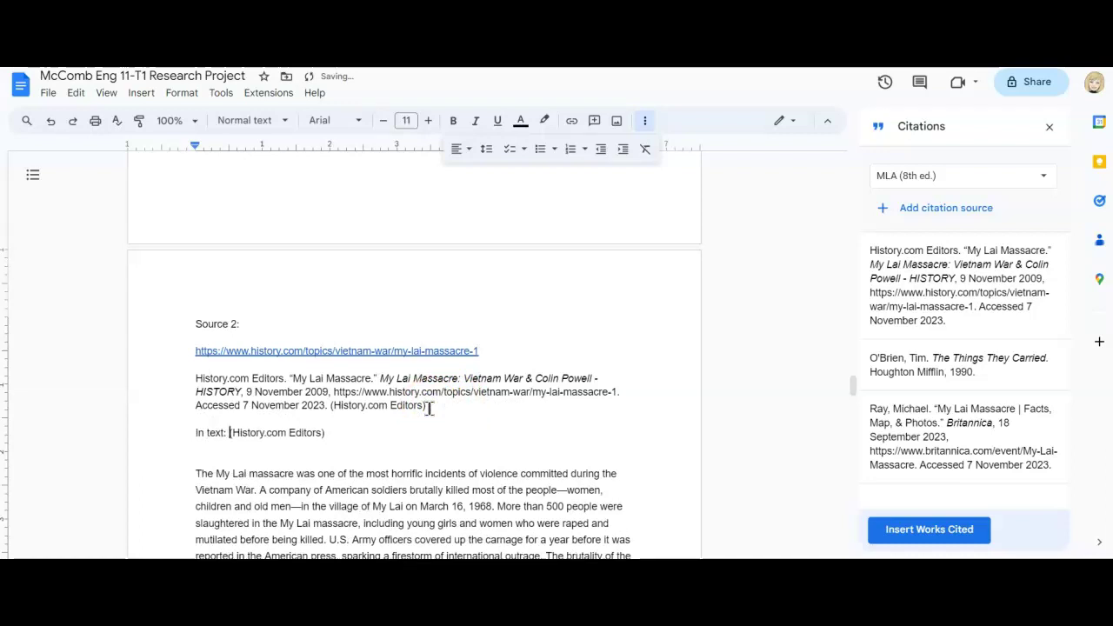
- Trim the in-text citation to '(History'
click(320, 433)
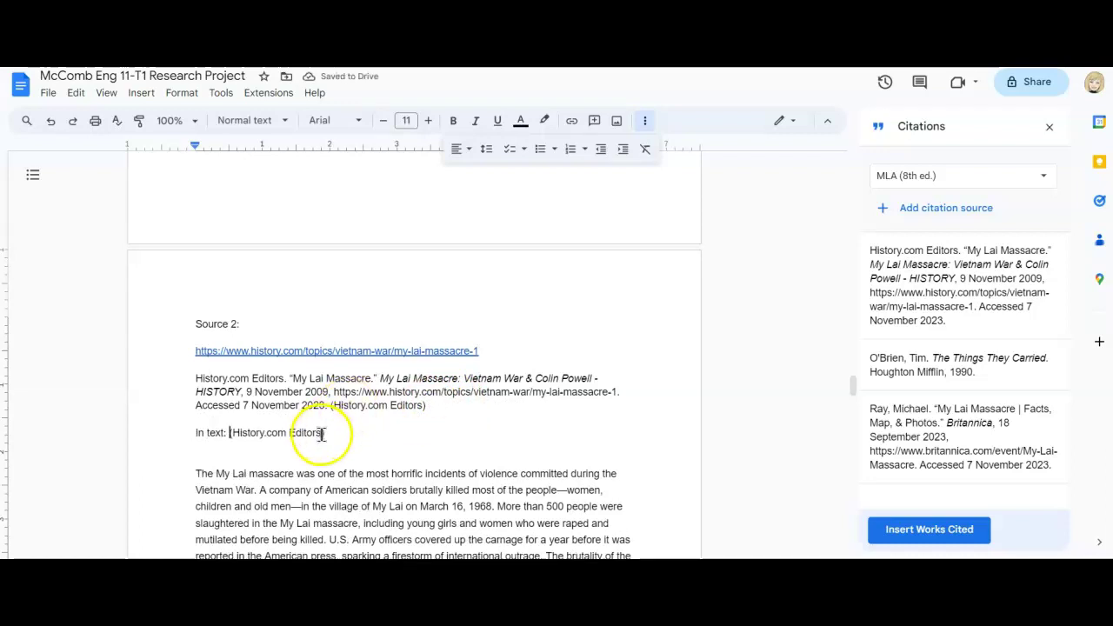
key(BackSpace)
key(BackSpace)
key(BackSpace)
key(BackSpace)
key(BackSpace)
key(BackSpace)
key(BackSpace)
key(BackSpace)
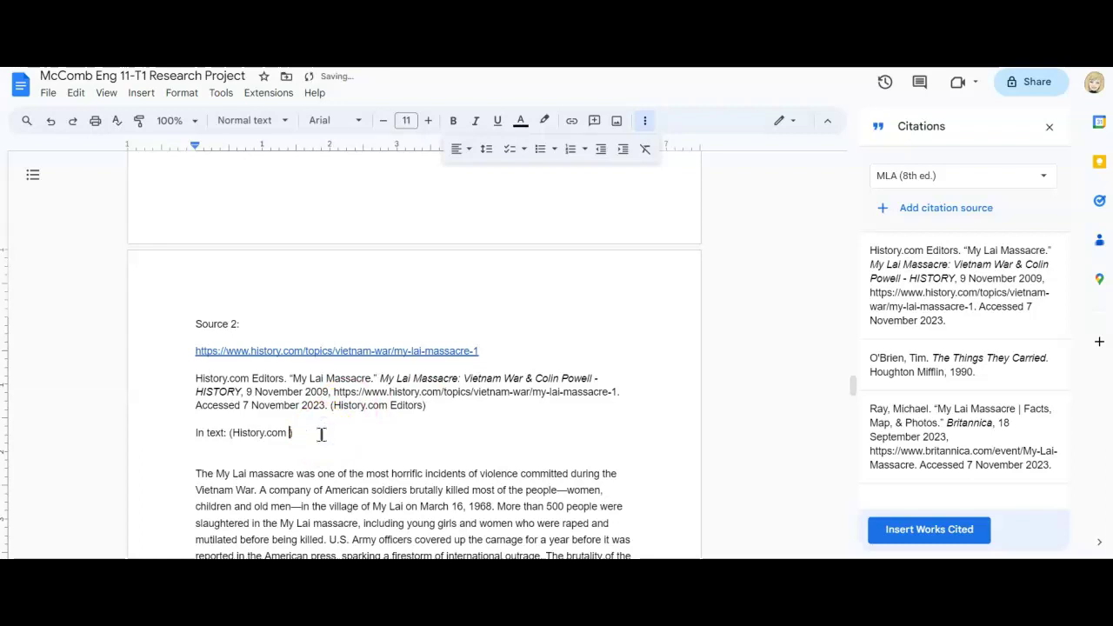
key(BackSpace)
key(BackSpace)
key(BackSpace)
key(BackSpace)
key(BackSpace)
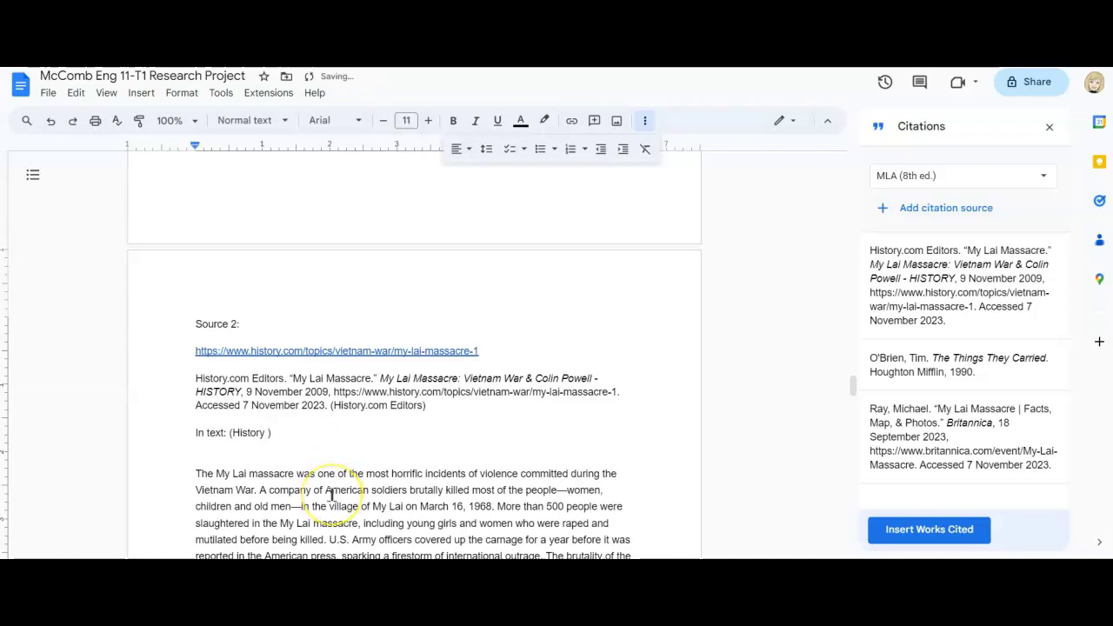
- Insert a Britannica in-text citation, then delete it as misplaced
scroll(326, 486, down, 2)
click(507, 494)
scroll(507, 493, down, 3)
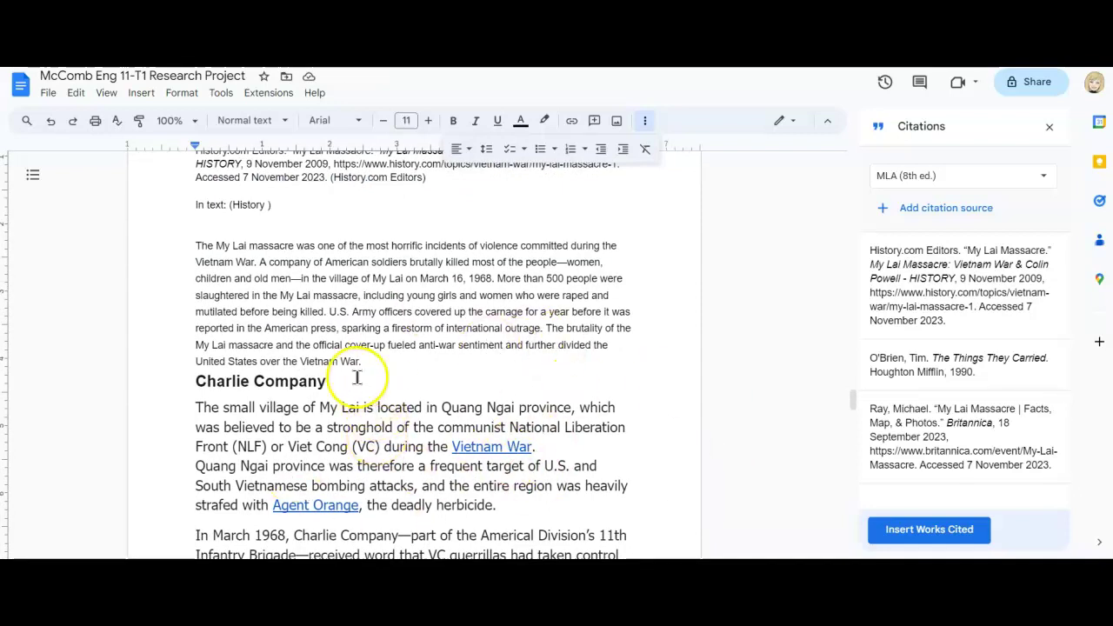
scroll(357, 377, up, 2)
scroll(358, 378, down, 20)
scroll(357, 377, up, 20)
scroll(357, 377, up, 10)
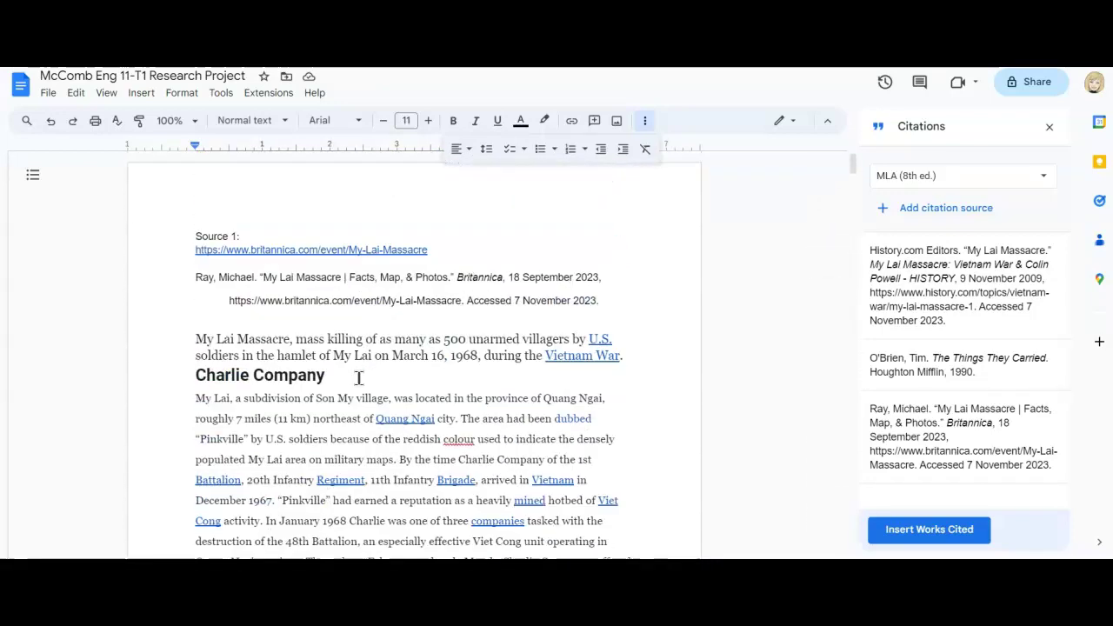
mouse_move(1018, 447)
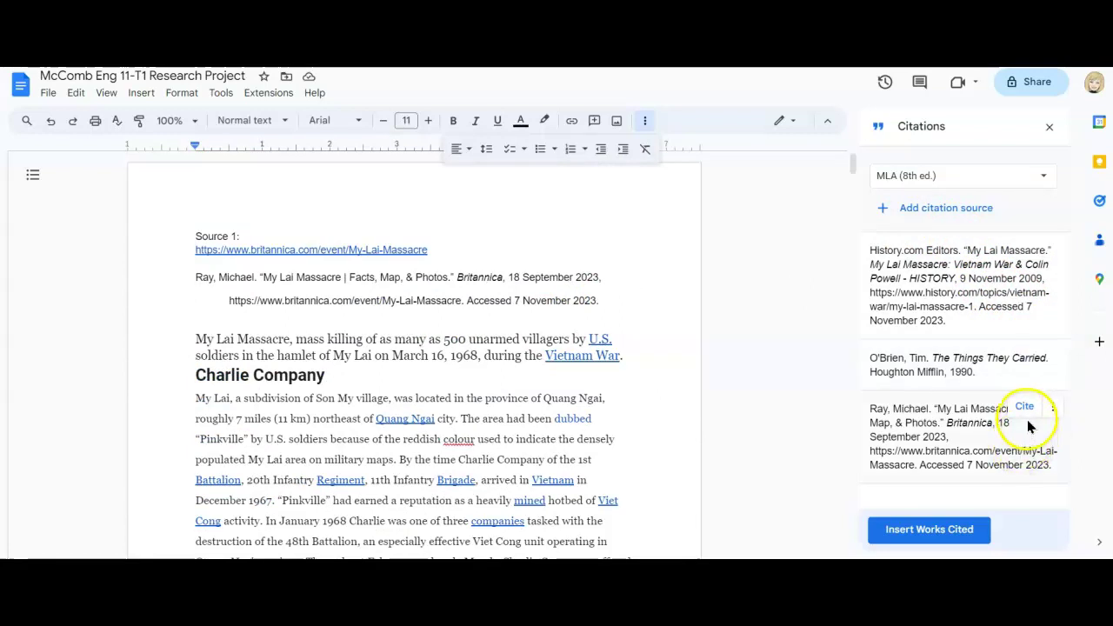
click(1024, 407)
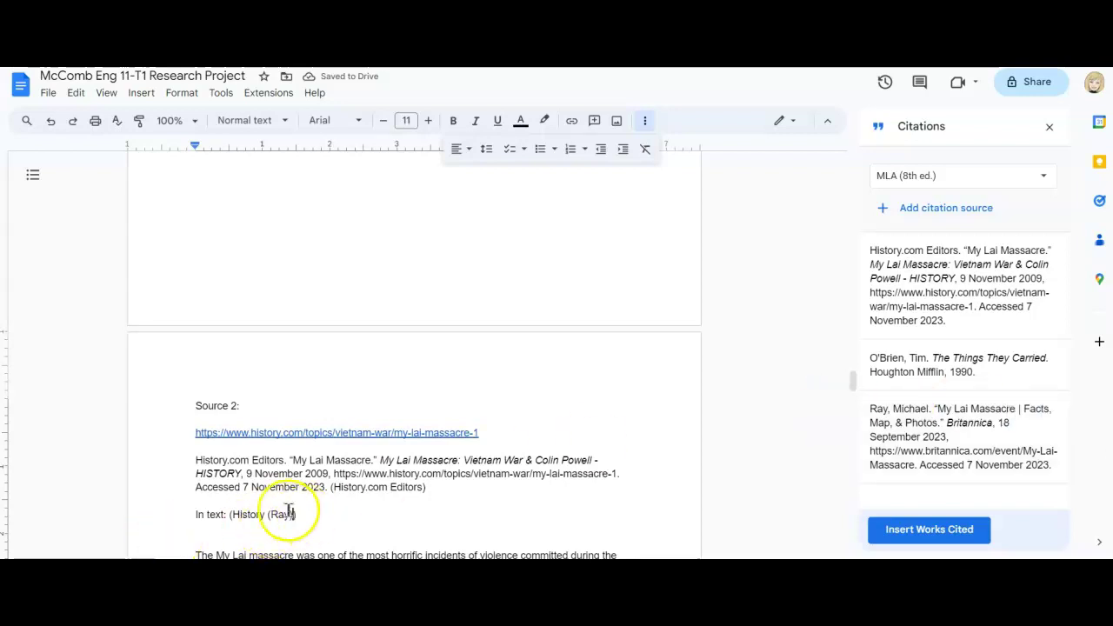
key(BackSpace)
key(BackSpace)
key(BackSpace)
key(BackSpace)
key(BackSpace)
key(BackSpace)
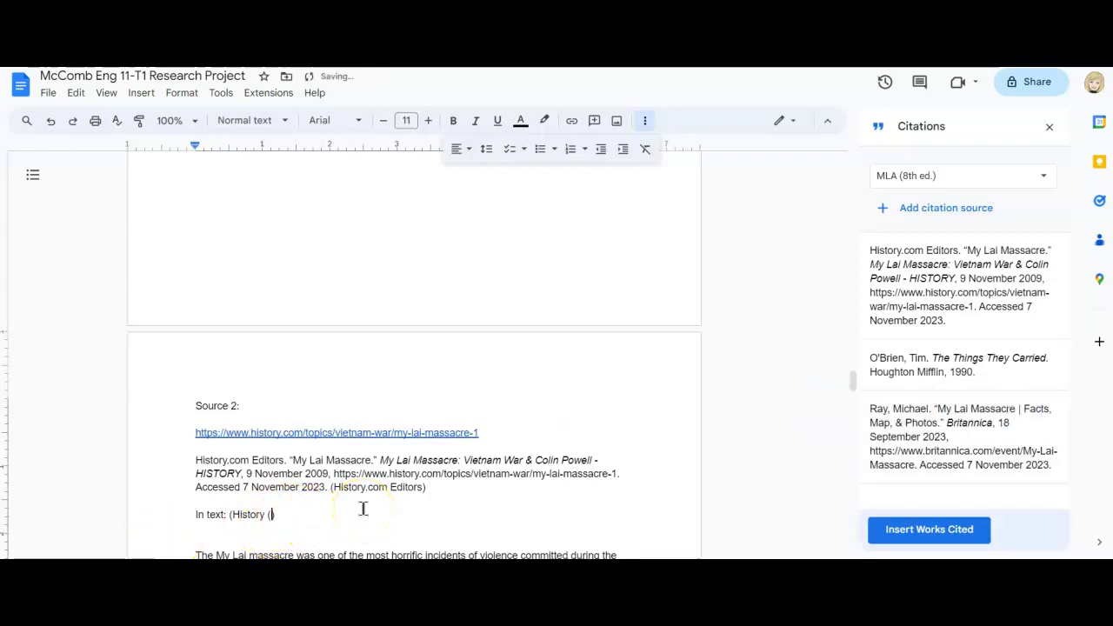
scroll(363, 509, up, 20)
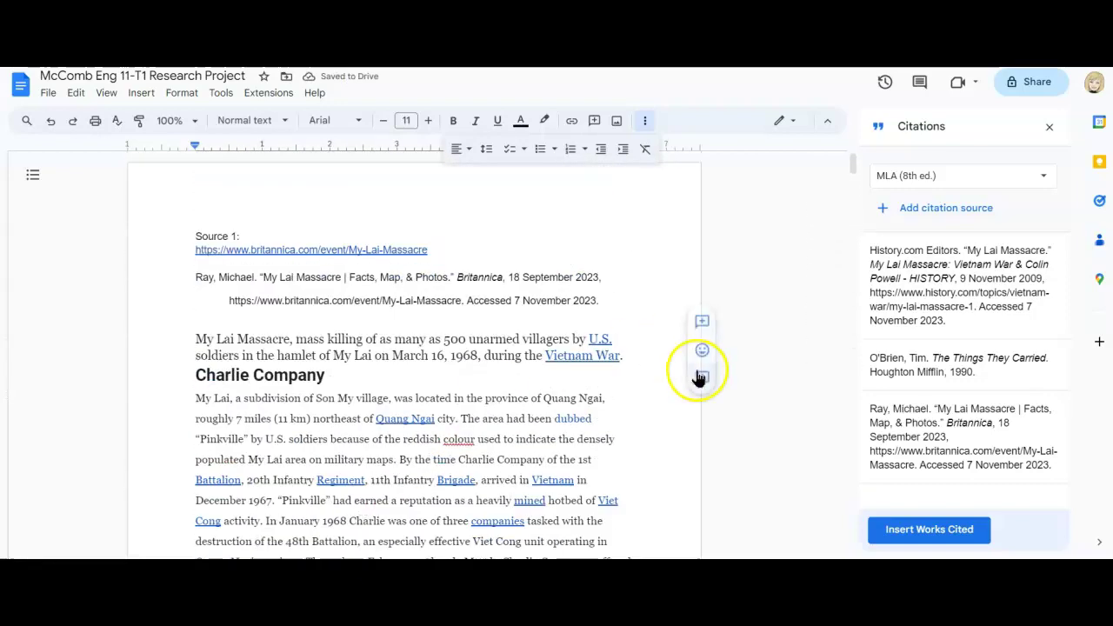
- Add the line 'In text citation: (Ray ).' below the Source 1 Britannica citation
click(645, 303)
key(Return)
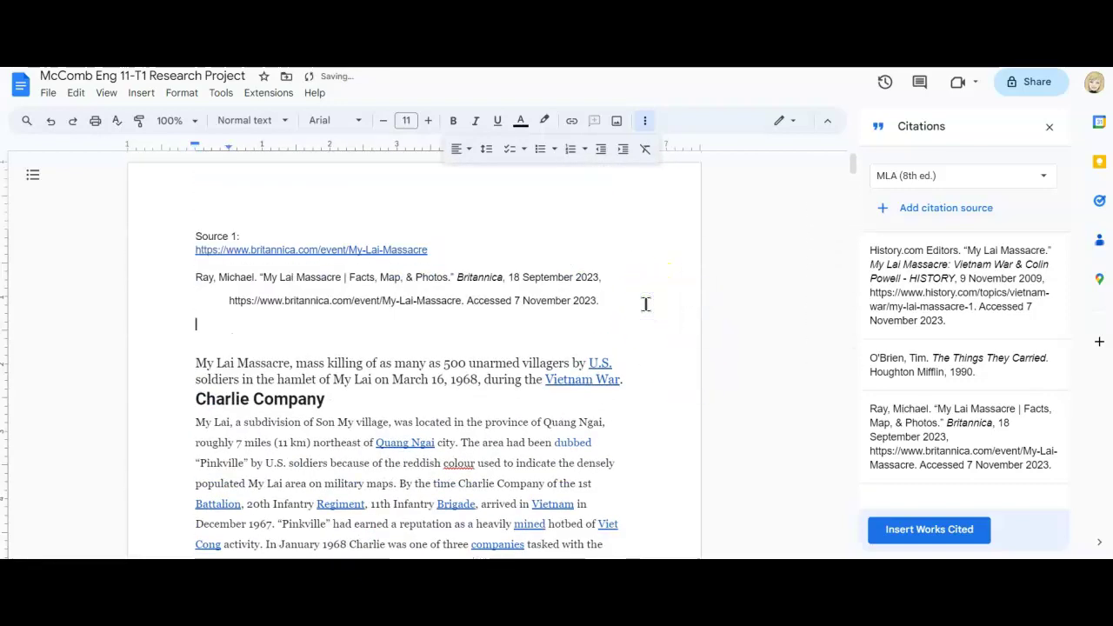
text(()
key(BackSpace)
text(In text )
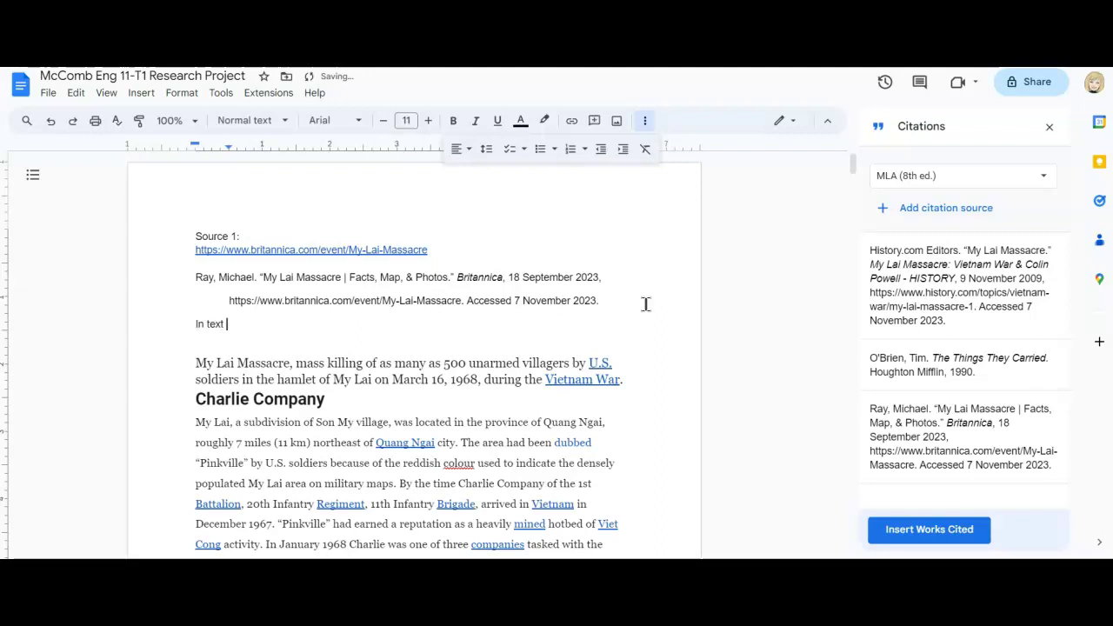
text(citation: (Ray ).)
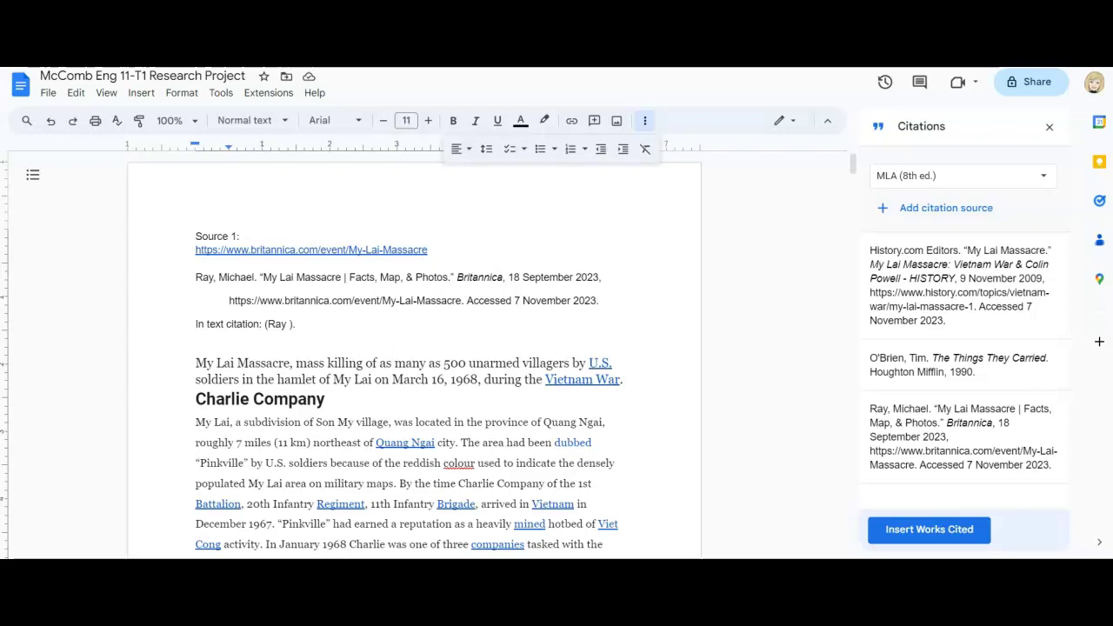
- Delete the trailing '(History.com Editors)' from the History.com citation
click(461, 300)
mouse_move(981, 310)
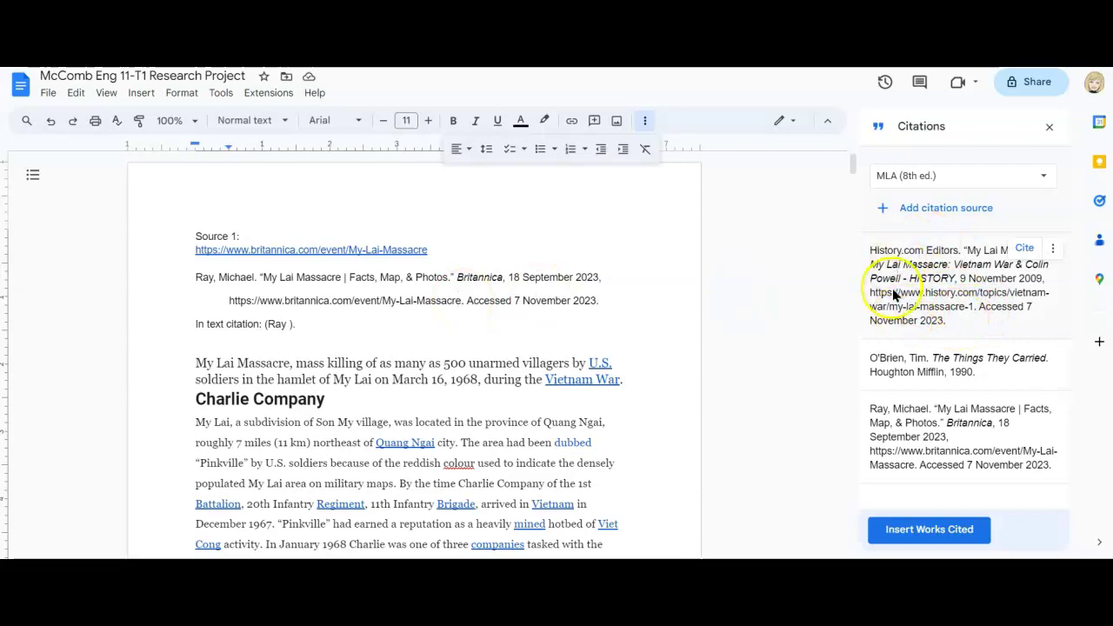
scroll(426, 475, down, 10)
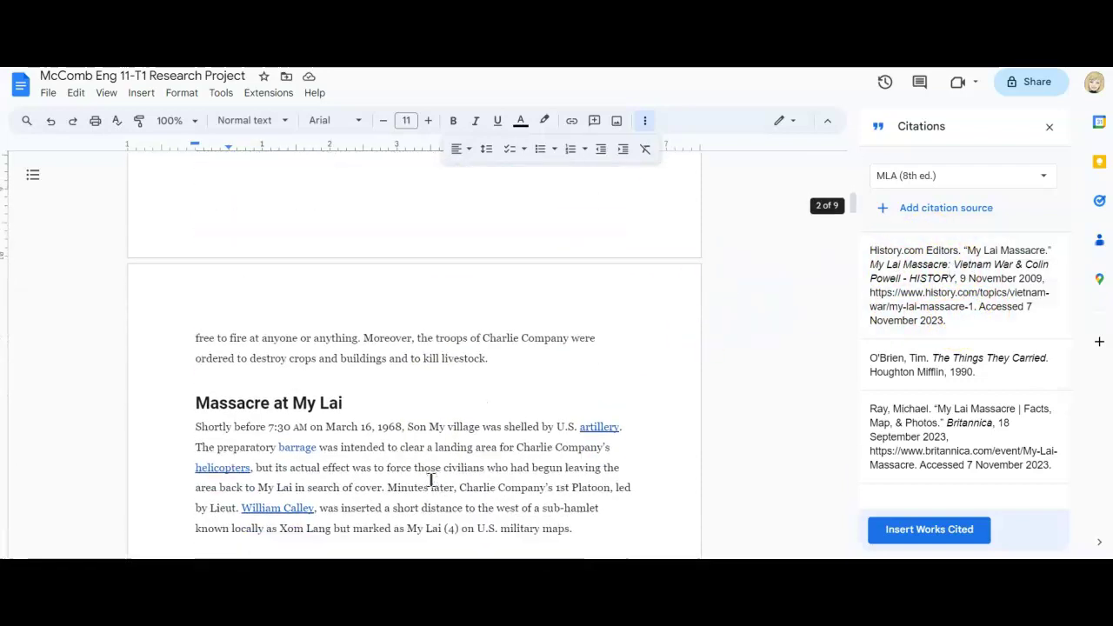
scroll(429, 480, down, 15)
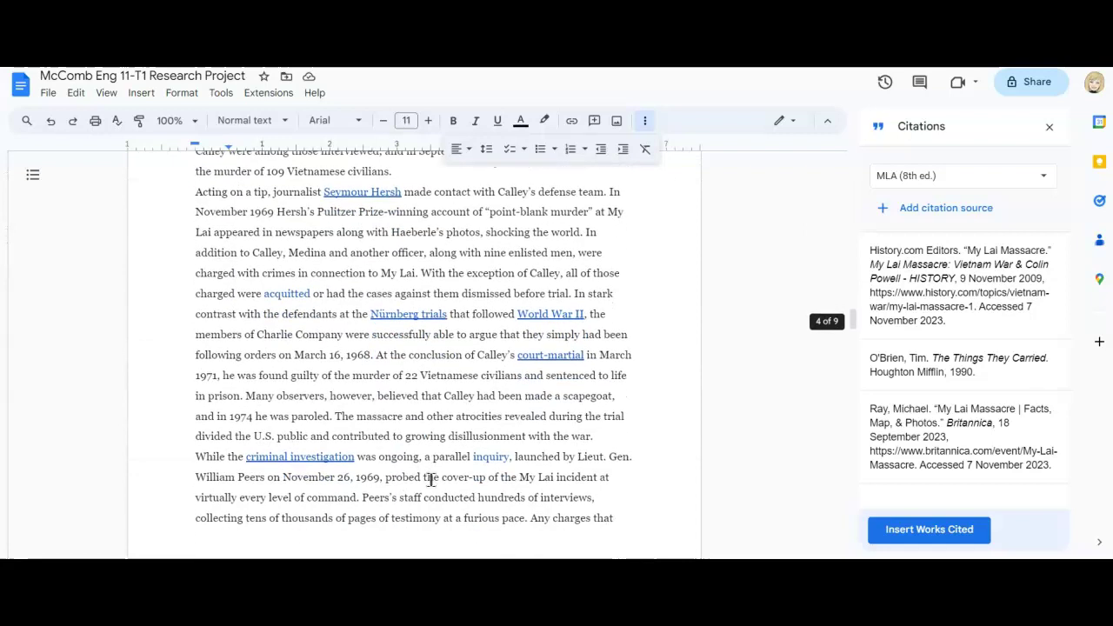
scroll(429, 480, down, 15)
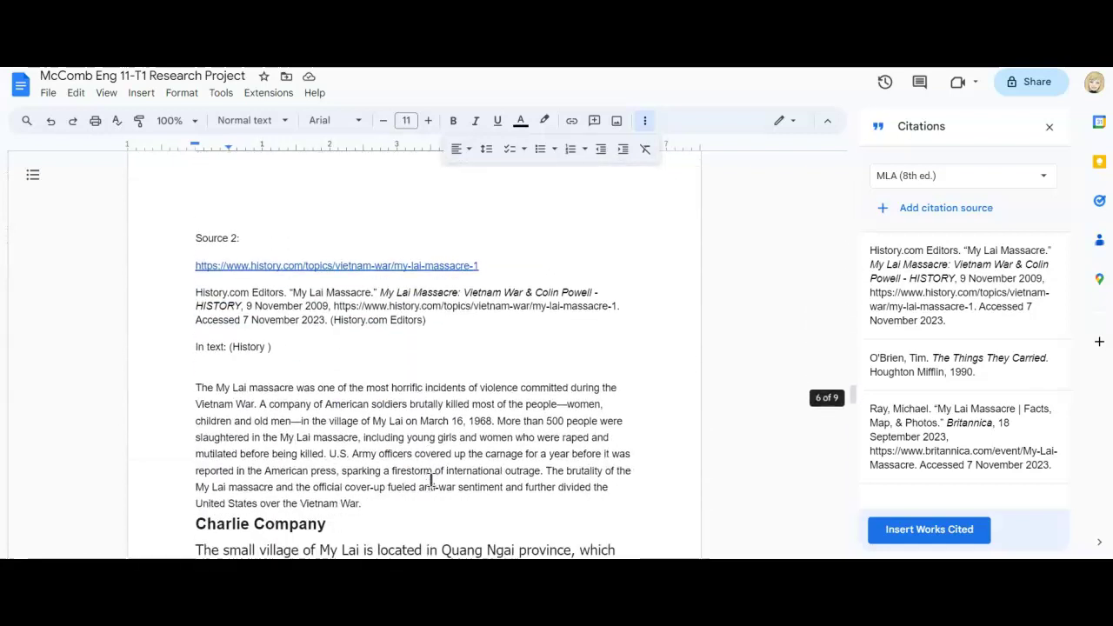
scroll(430, 480, down, 2)
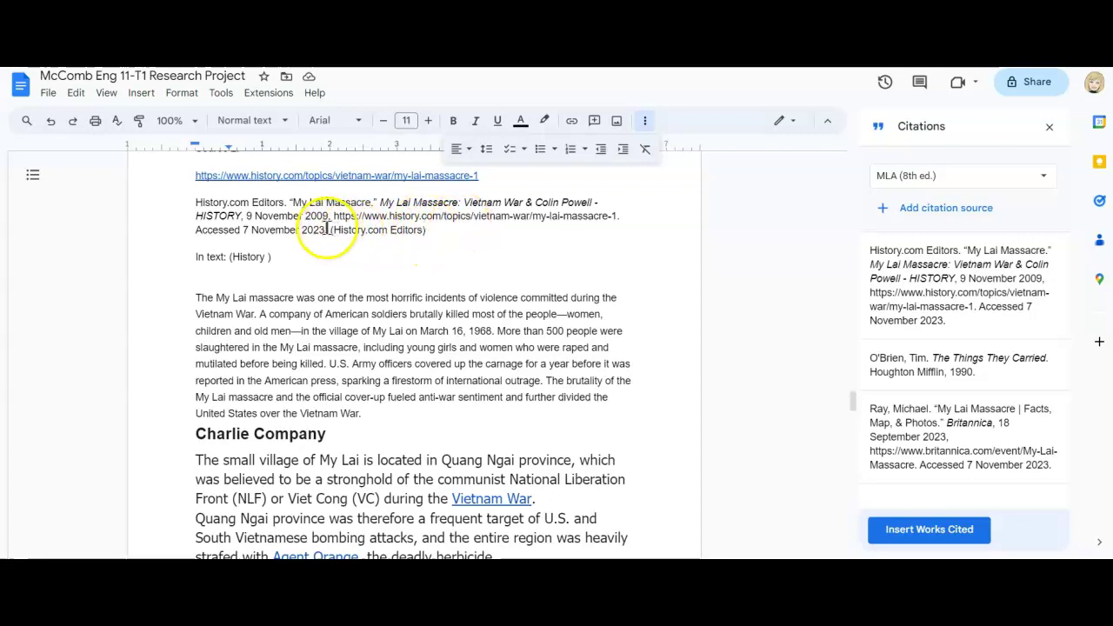
click(427, 230)
key(BackSpace)
key(BackSpace)
key(BackSpace)
key(BackSpace)
key(BackSpace)
key(BackSpace)
key(BackSpace)
key(BackSpace)
key(BackSpace)
key(BackSpace)
key(BackSpace)
key(BackSpace)
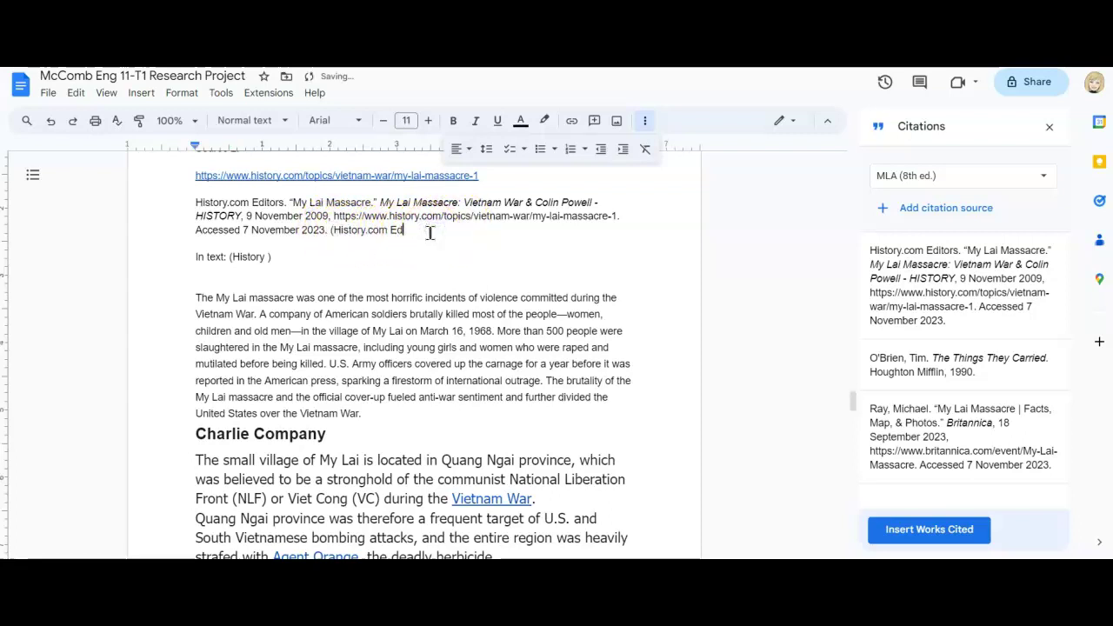
key(BackSpace)
key(BackSpace)
key(BackSpace)
key(BackSpace)
key(BackSpace)
key(BackSpace)
key(BackSpace)
key(BackSpace)
key(BackSpace)
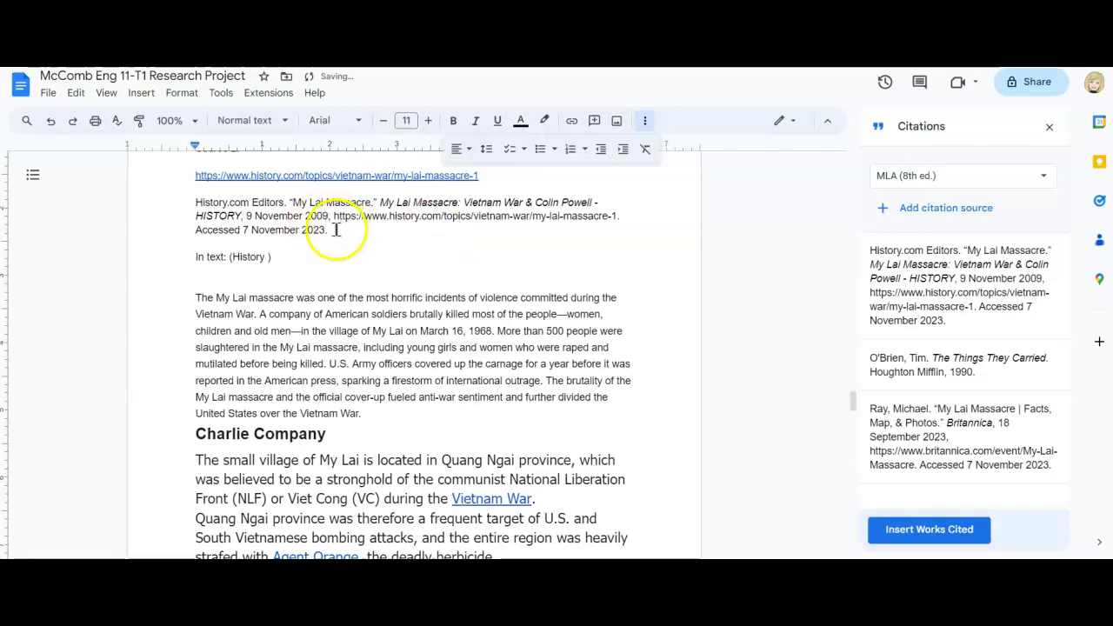
- Select the whole History.com citation for copying
drag(336, 231, 190, 207)
key(ctrl+c)
key(Right)
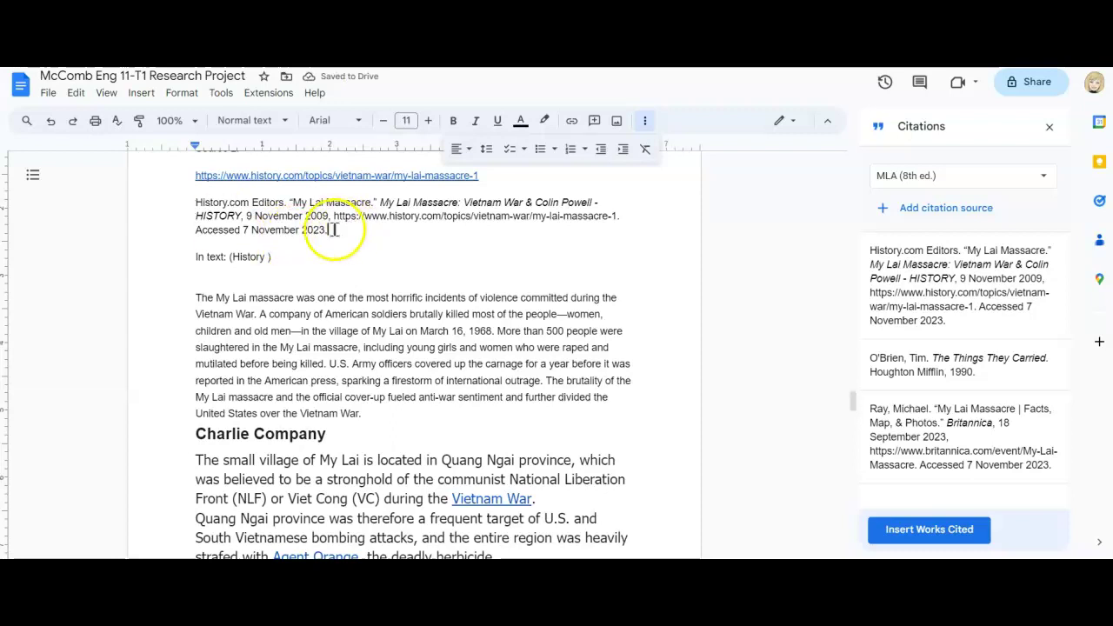
drag(328, 230, 186, 206)
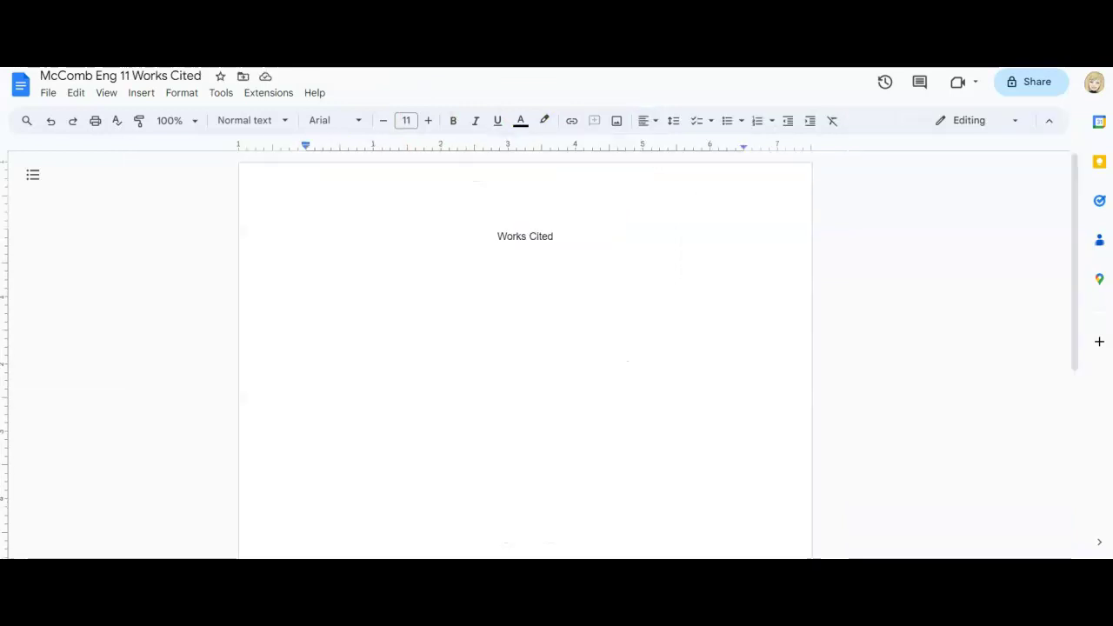
- Paste the History.com and O'Brien citations on separate lines in the Works Cited doc
key(ctrl+v)
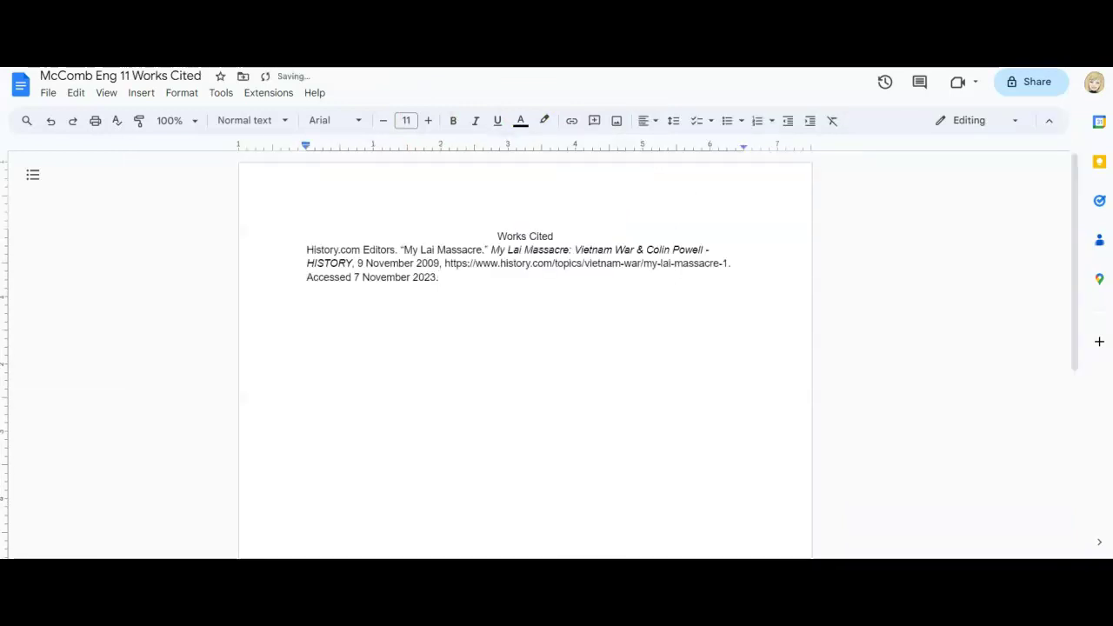
key(Return)
key(ctrl+Tab)
mouse_move(978, 367)
drag(978, 372, 869, 364)
key(ctrl+c)
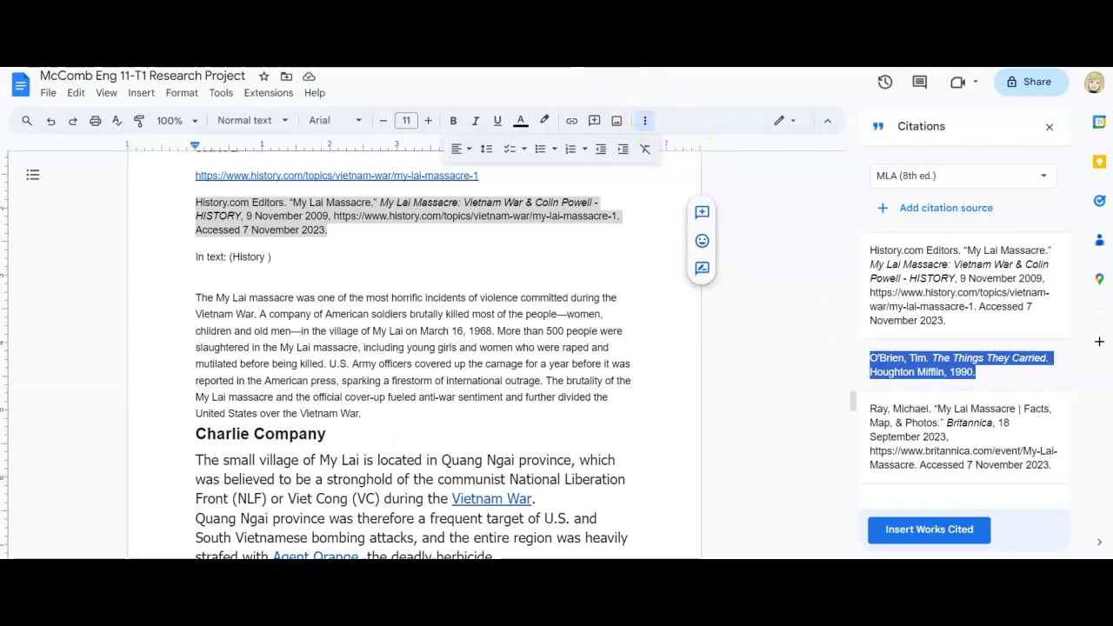
key(ctrl+shift+Tab)
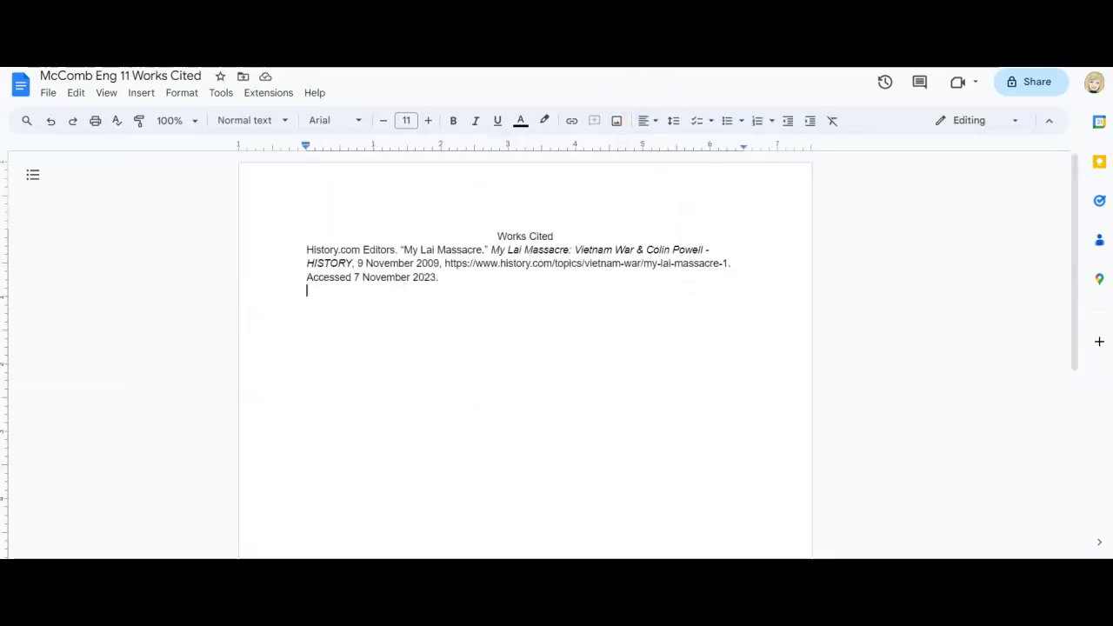
key(ctrl+v)
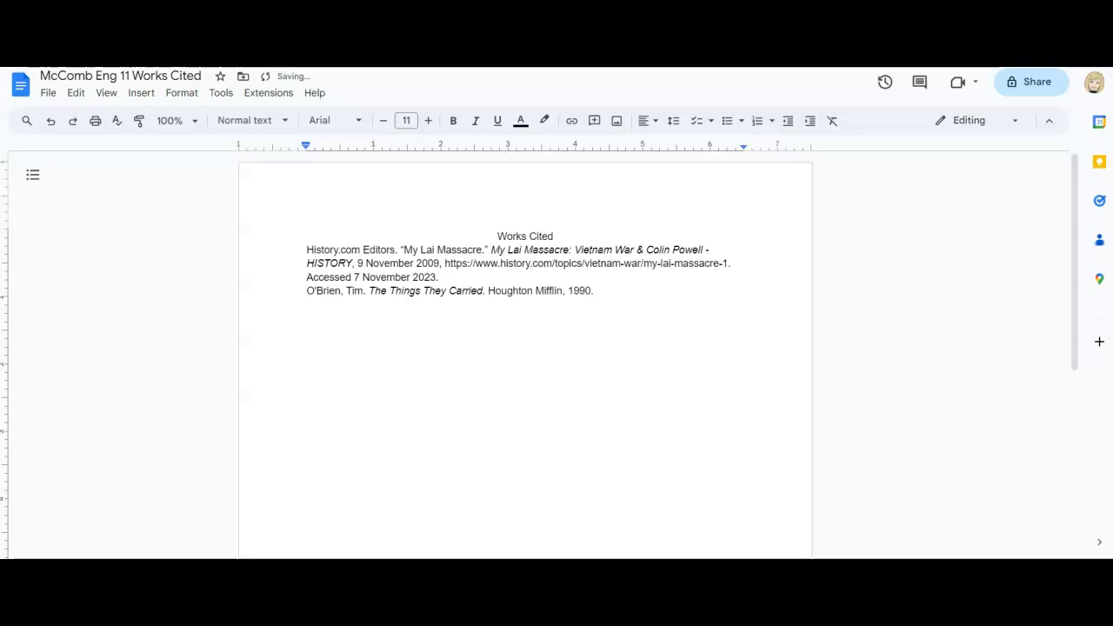
key(Return)
- Copy the Ray citation and paste it below the O'Brien entry
key(ctrl+Tab)
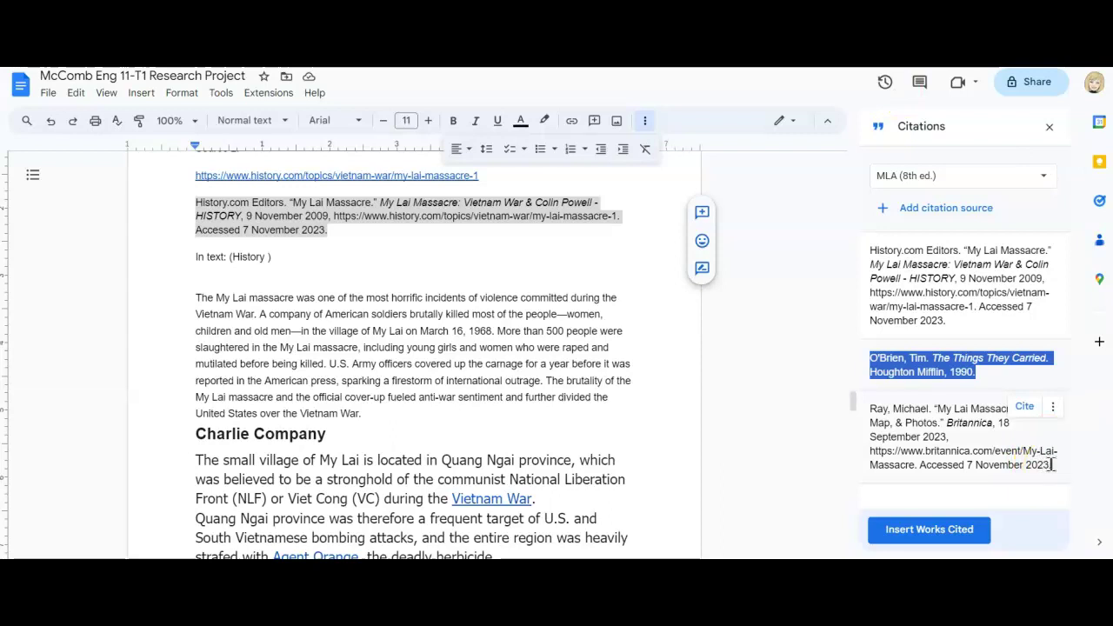
drag(1052, 465, 872, 415)
key(ctrl+c)
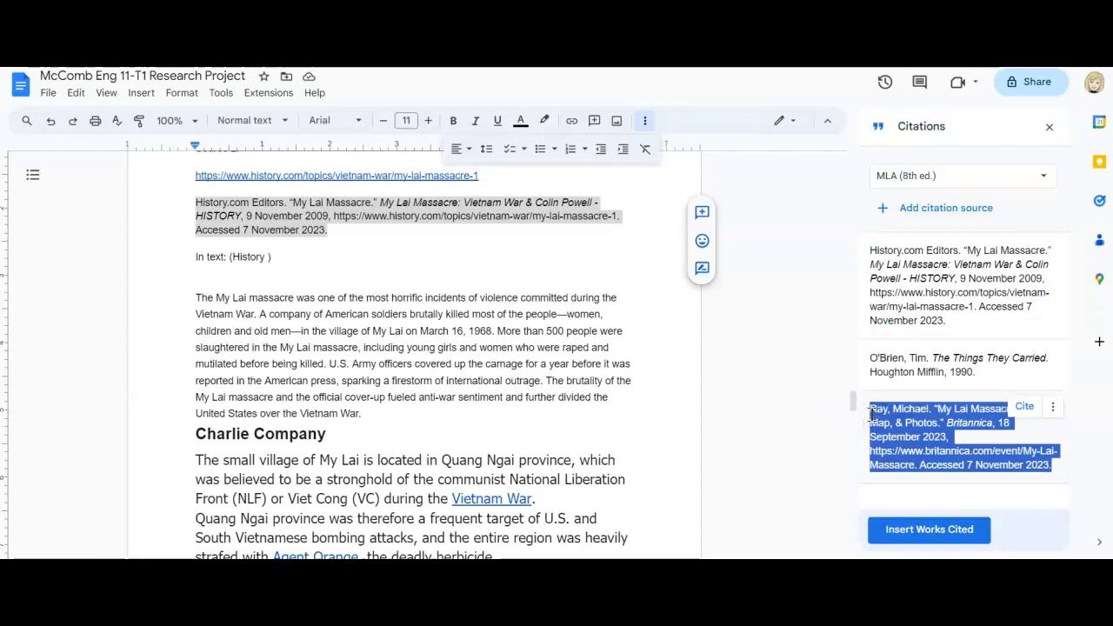
click(952, 185)
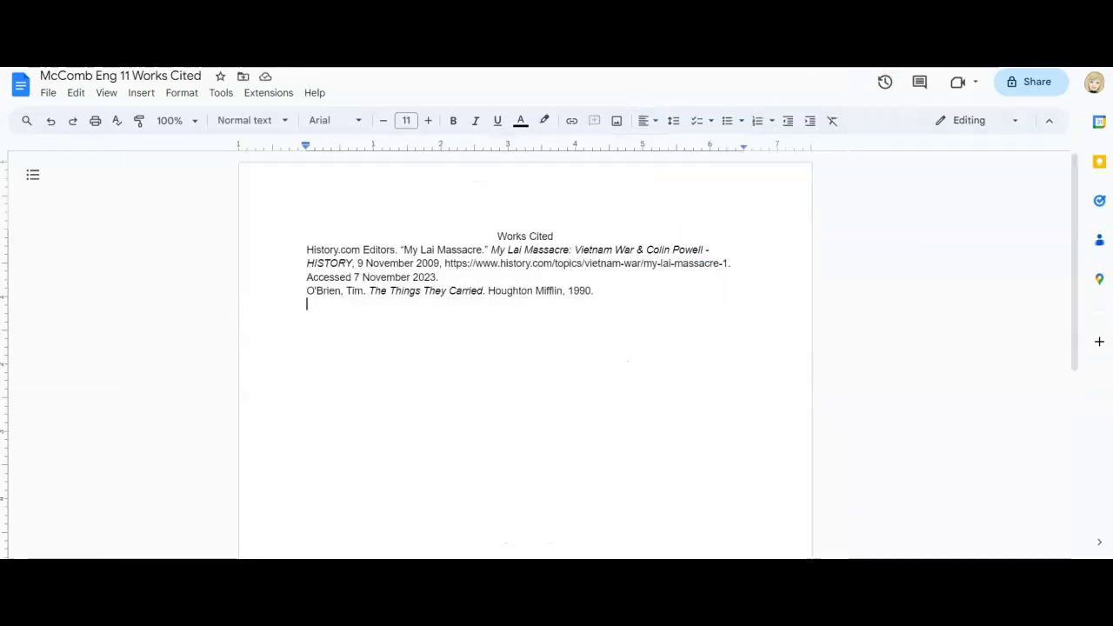
key(ctrl+v)
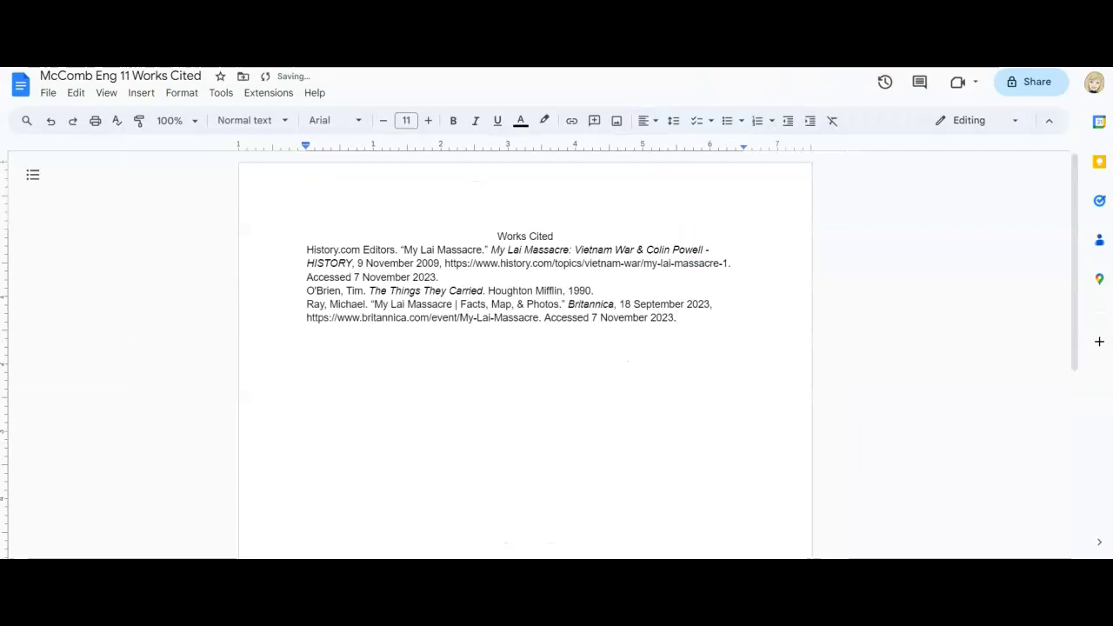
- Set all Works Cited text, title included, to 12 pt with double line spacing
drag(678, 319, 498, 216)
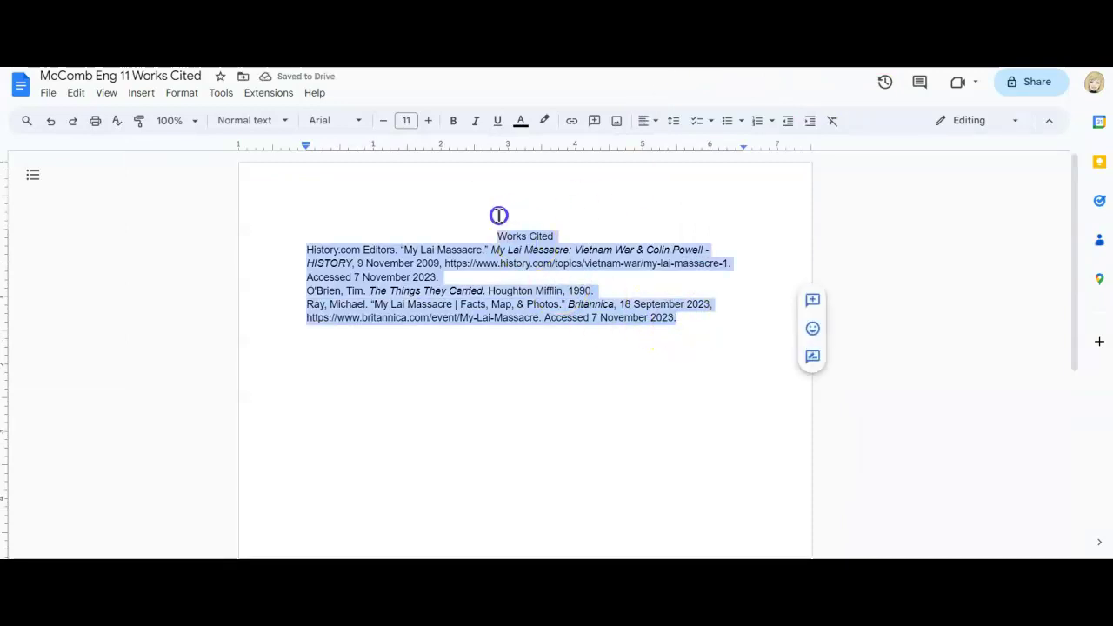
click(426, 120)
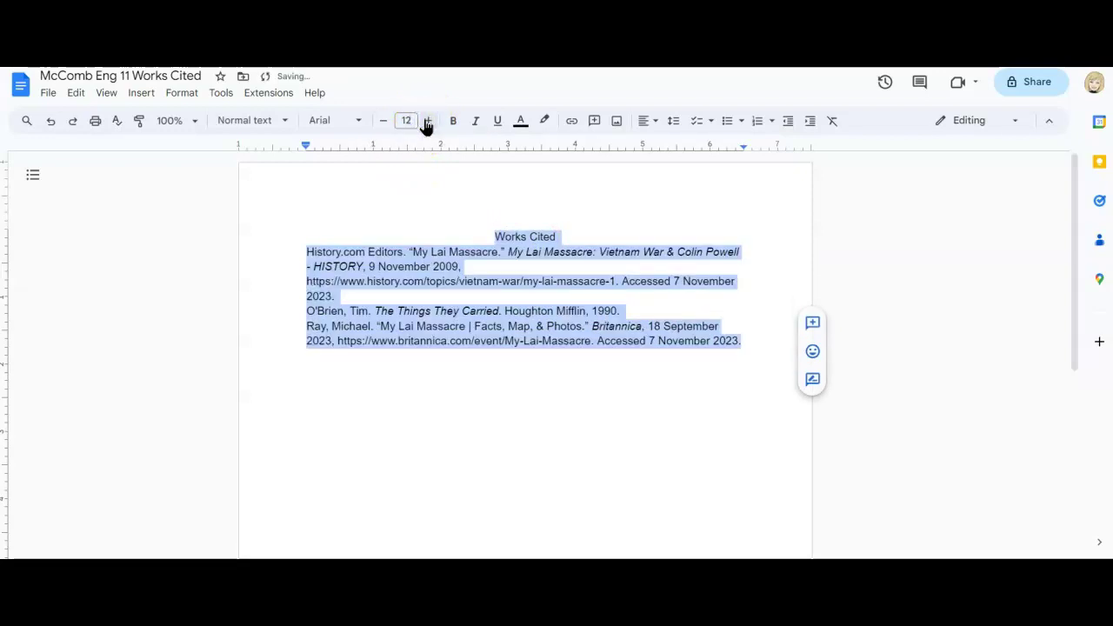
click(675, 122)
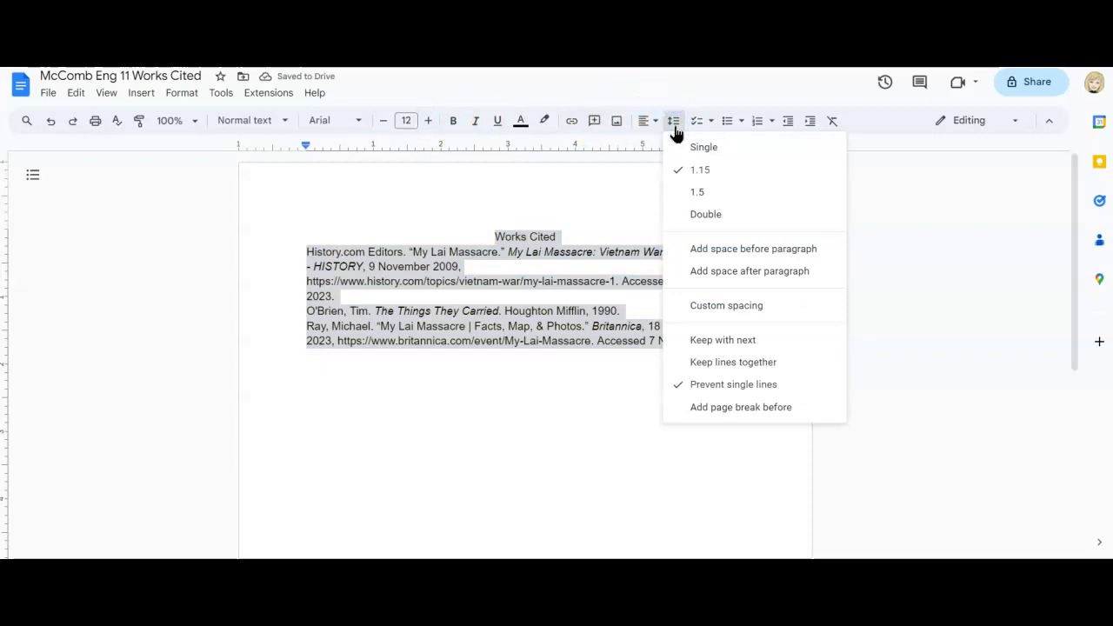
click(705, 214)
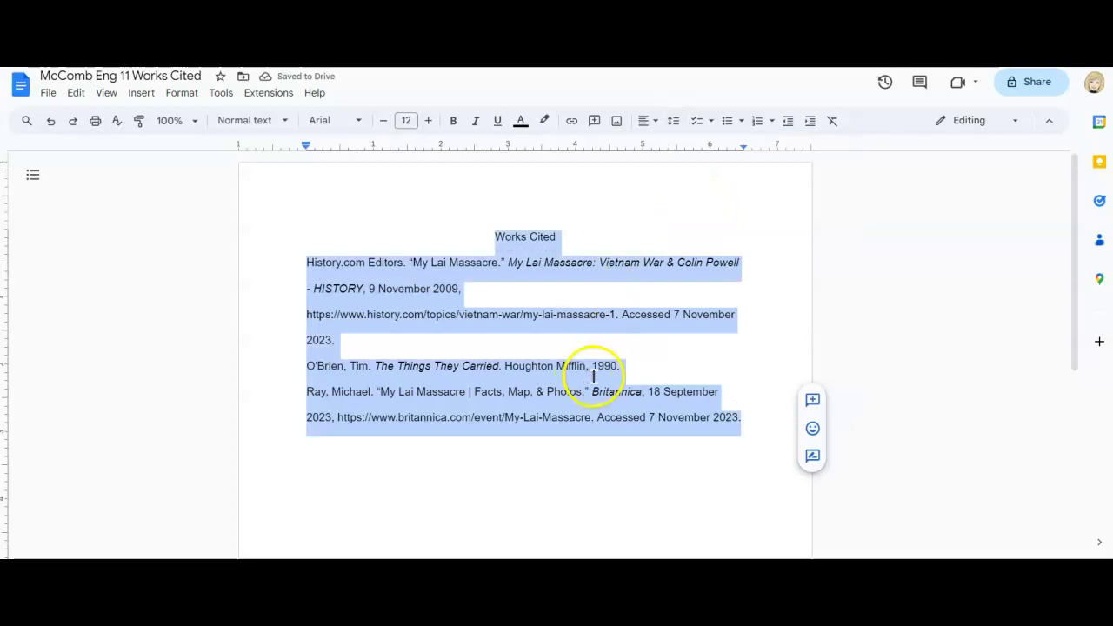
click(693, 394)
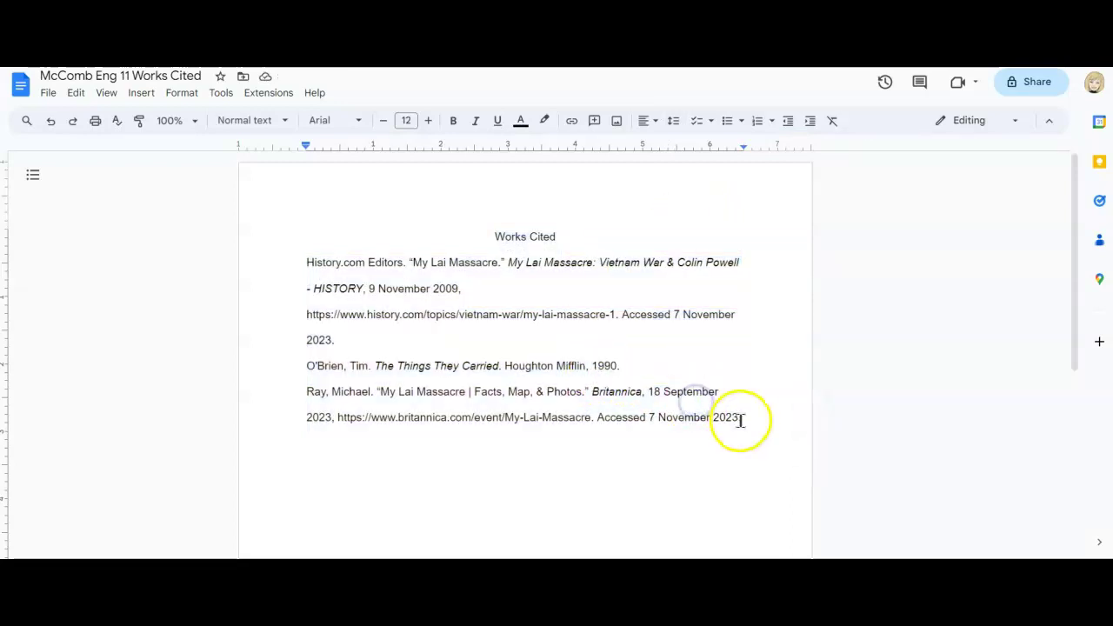
drag(744, 421, 285, 286)
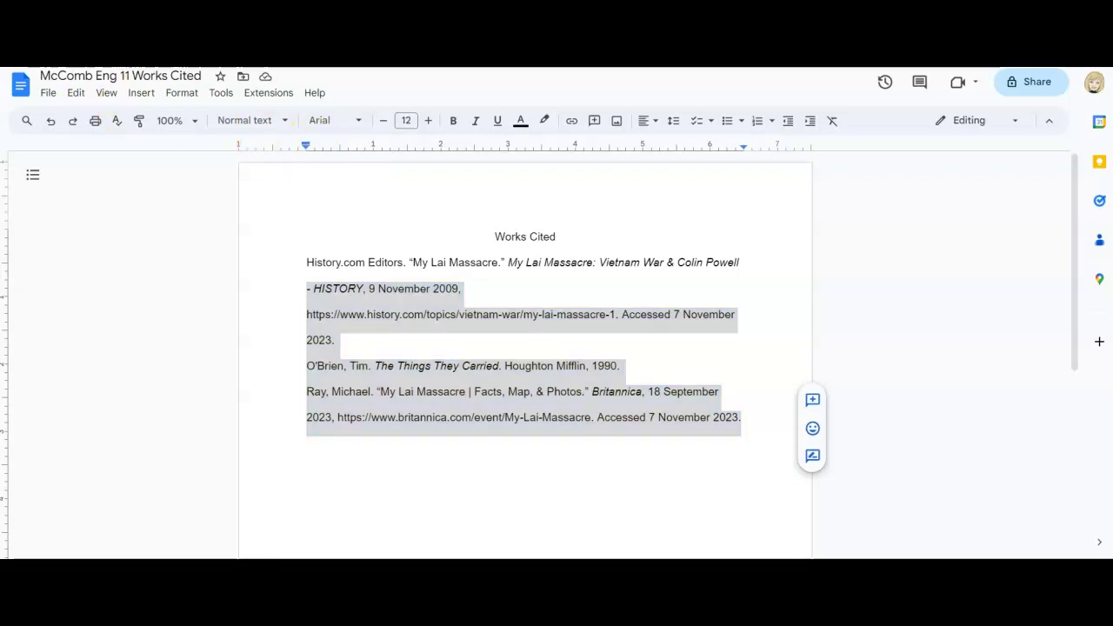
- Give the three Works Cited entries a 0.5-inch hanging indent through Indentation options
click(183, 94)
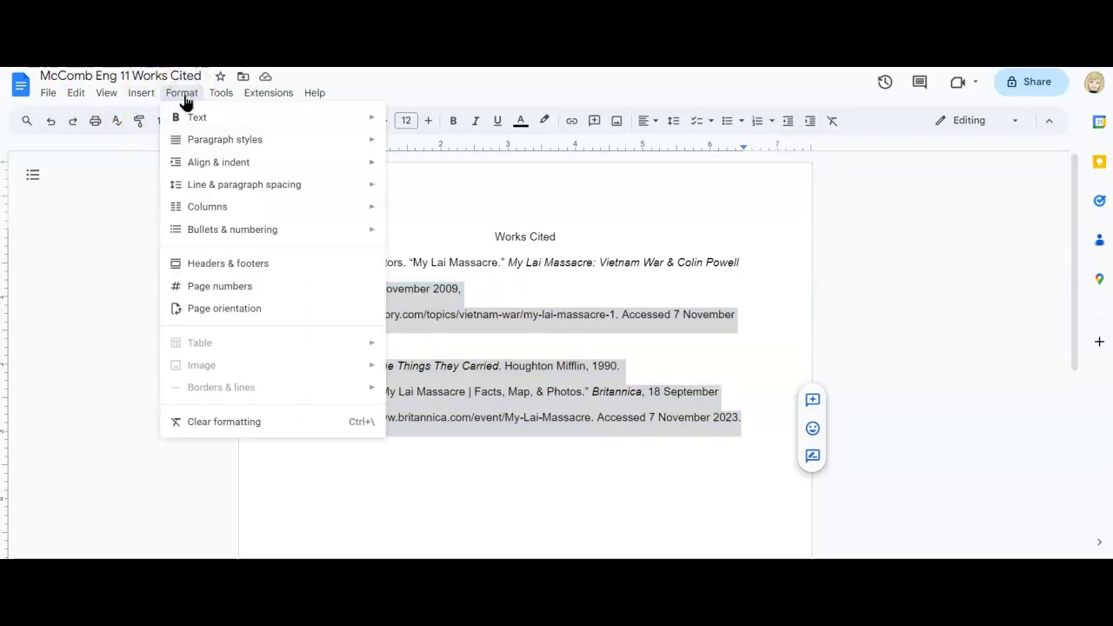
mouse_move(204, 160)
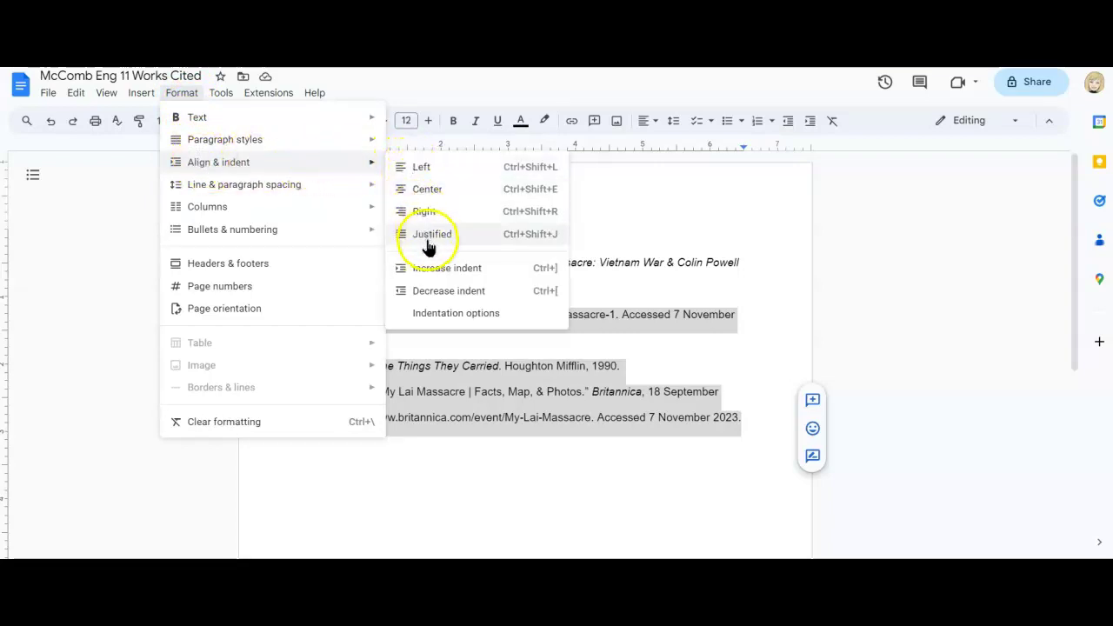
click(439, 322)
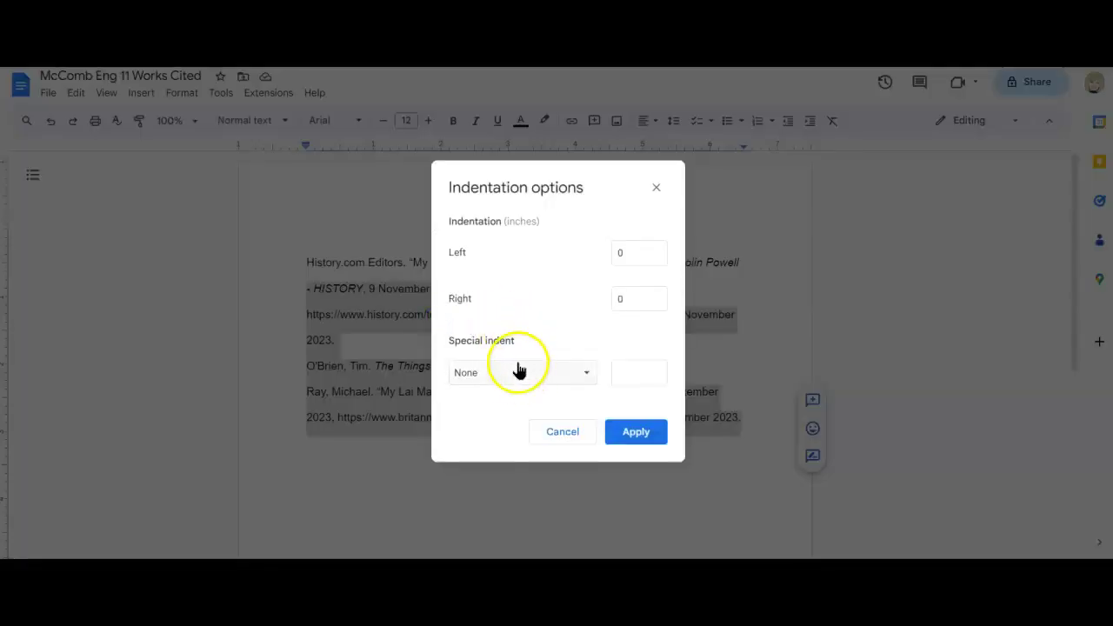
click(519, 379)
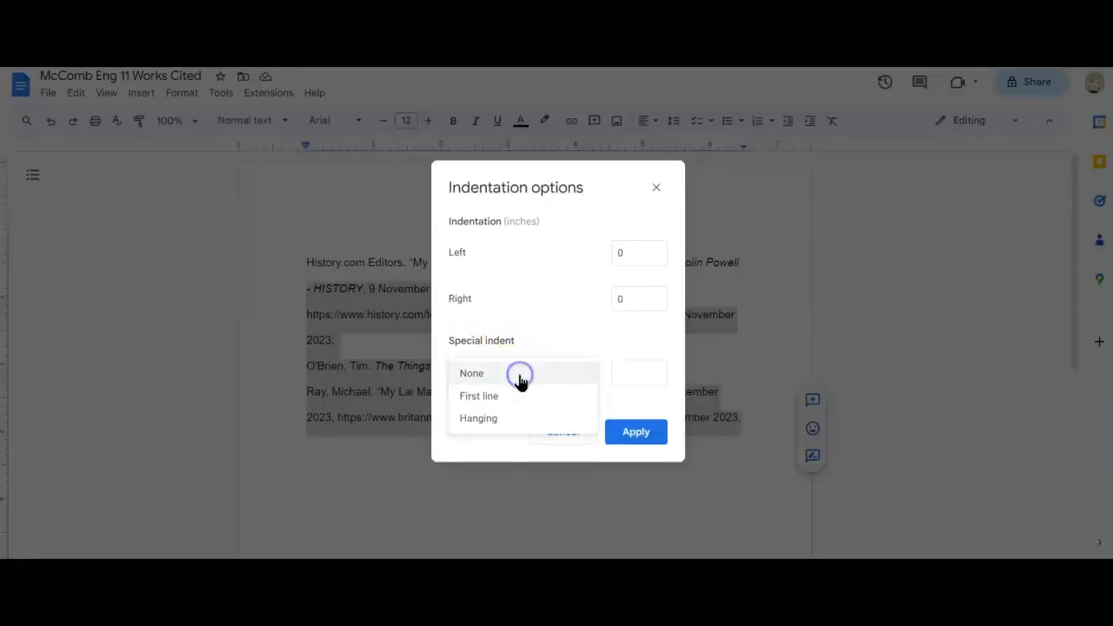
click(501, 421)
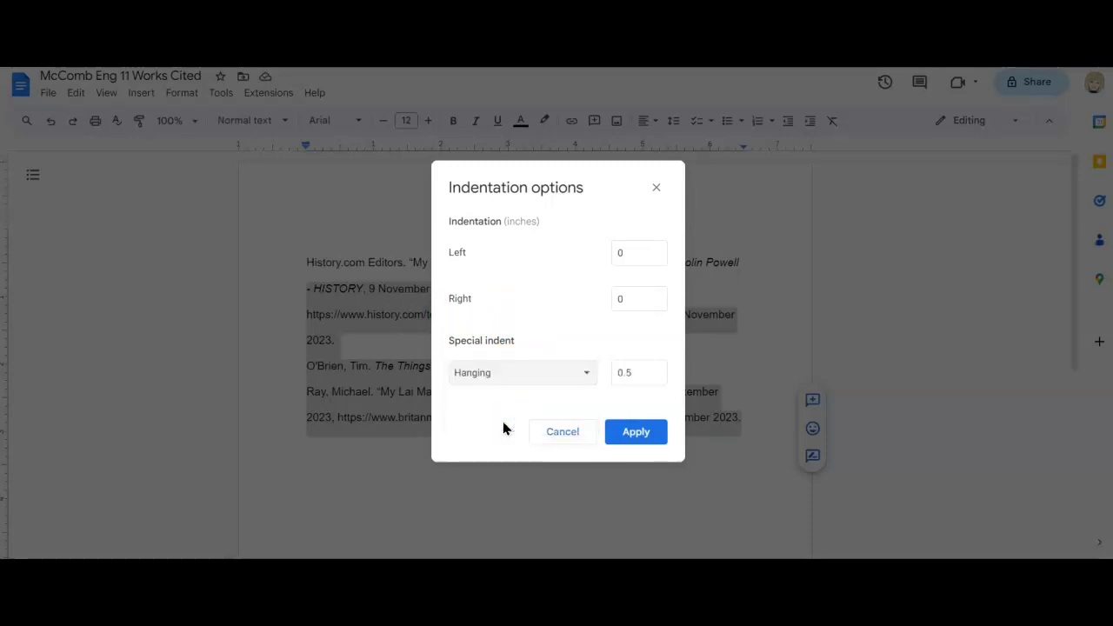
click(626, 435)
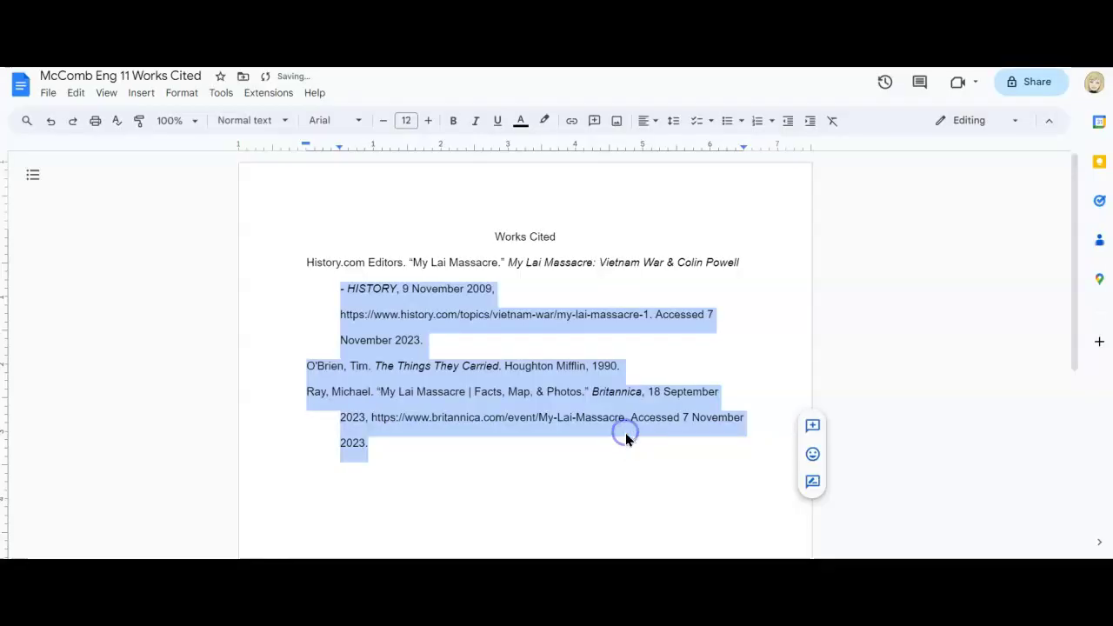
click(600, 492)
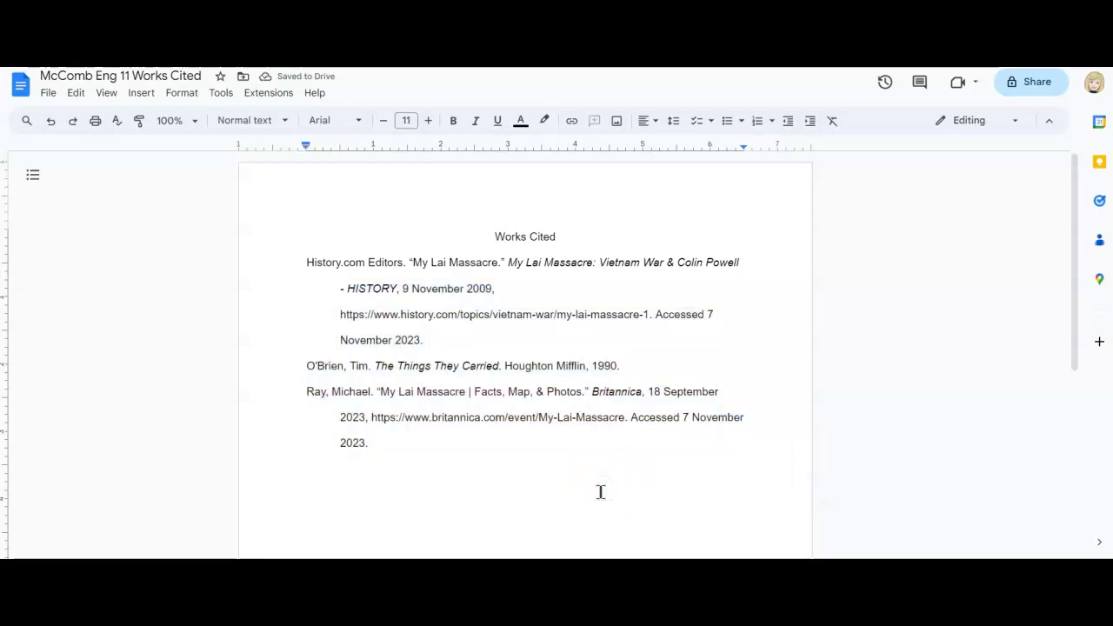